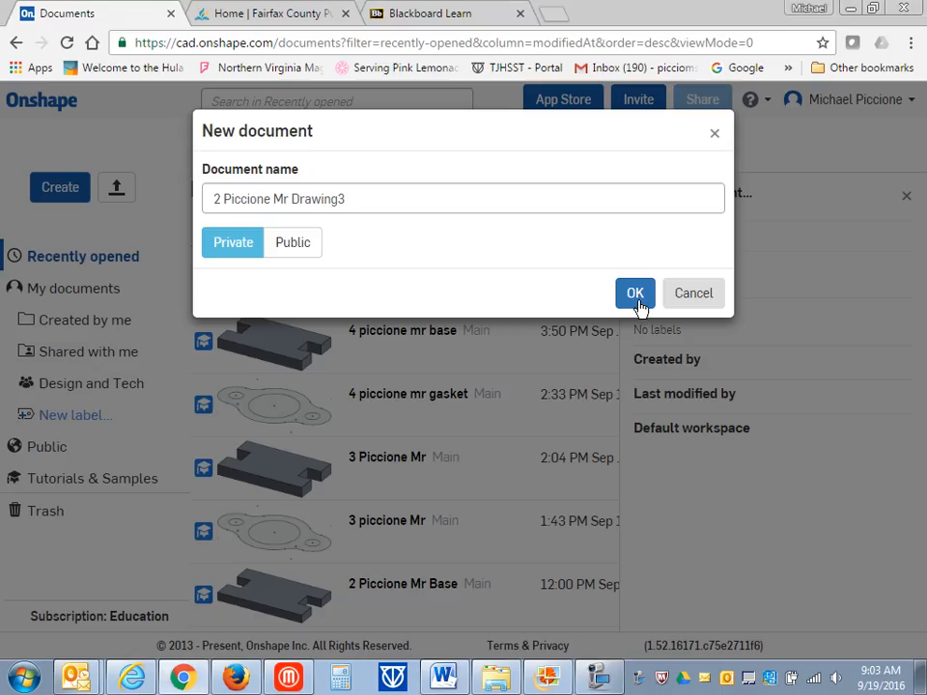
Create the new private document and start a sketch on the Front plane.
click(643, 309)
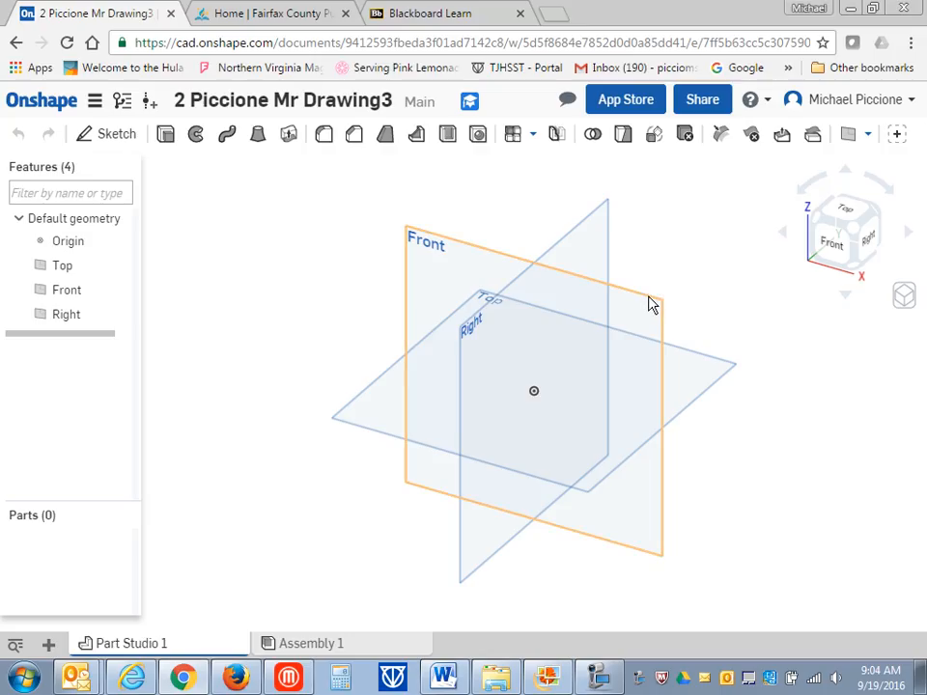
right_click(652, 305)
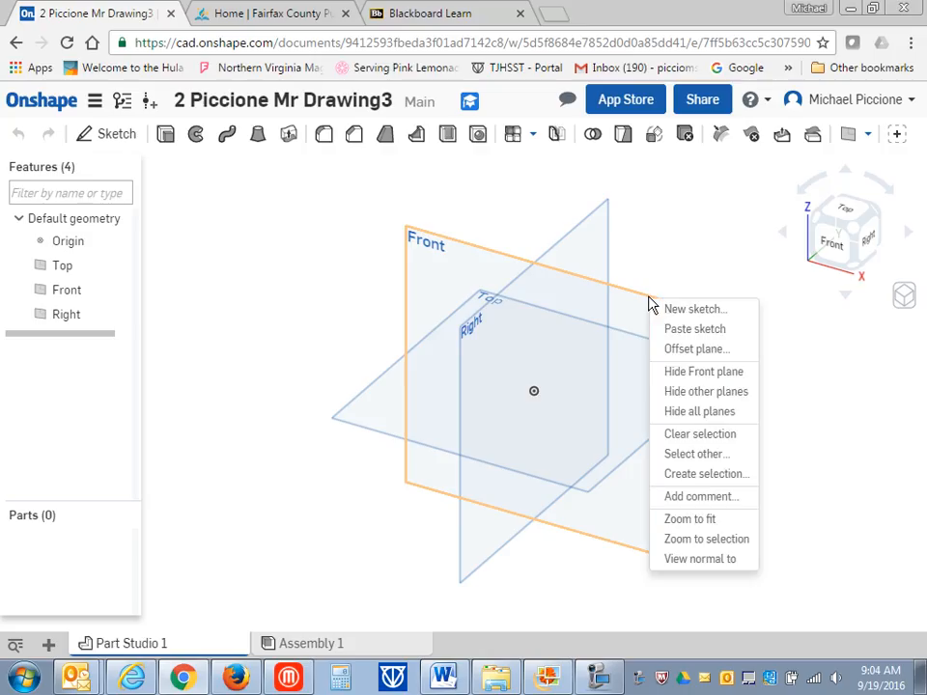
click(667, 308)
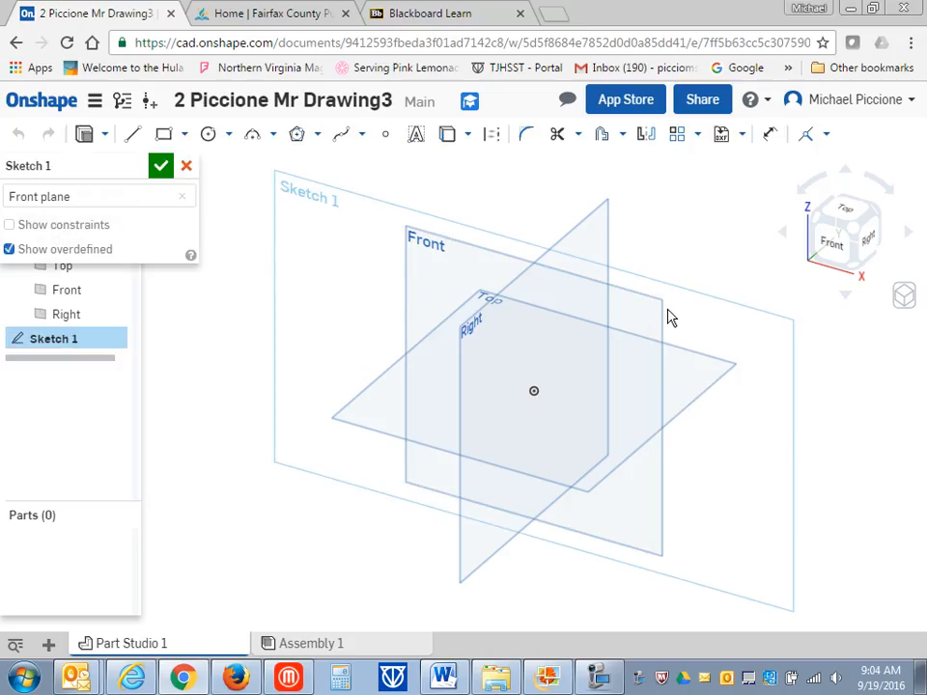
Hide all default planes and view the sketch plane head-on, with the sketch dialog moved clear of the feature list.
right_click(658, 319)
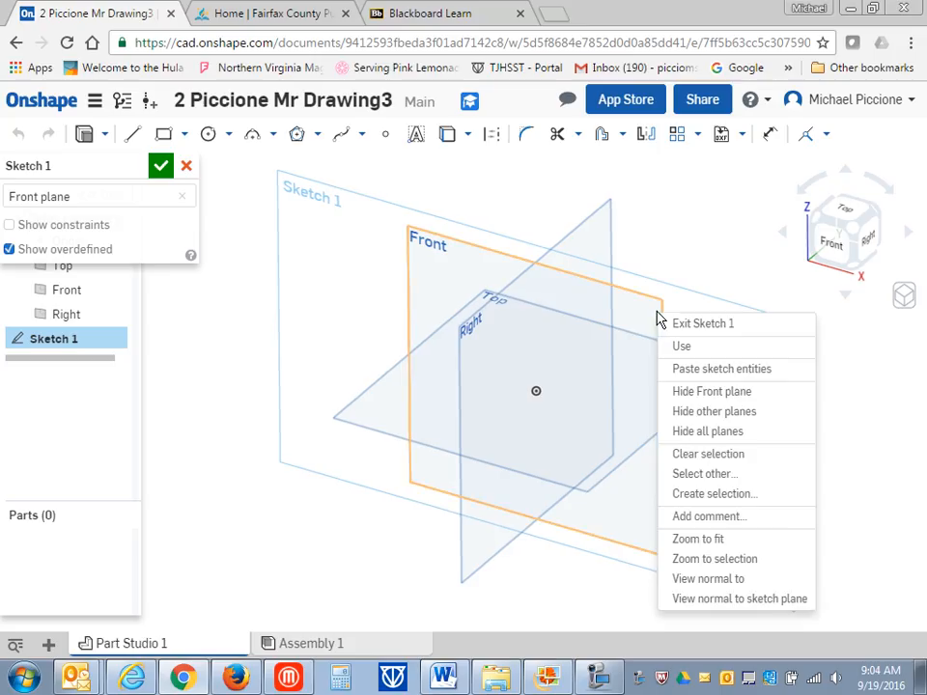
click(674, 439)
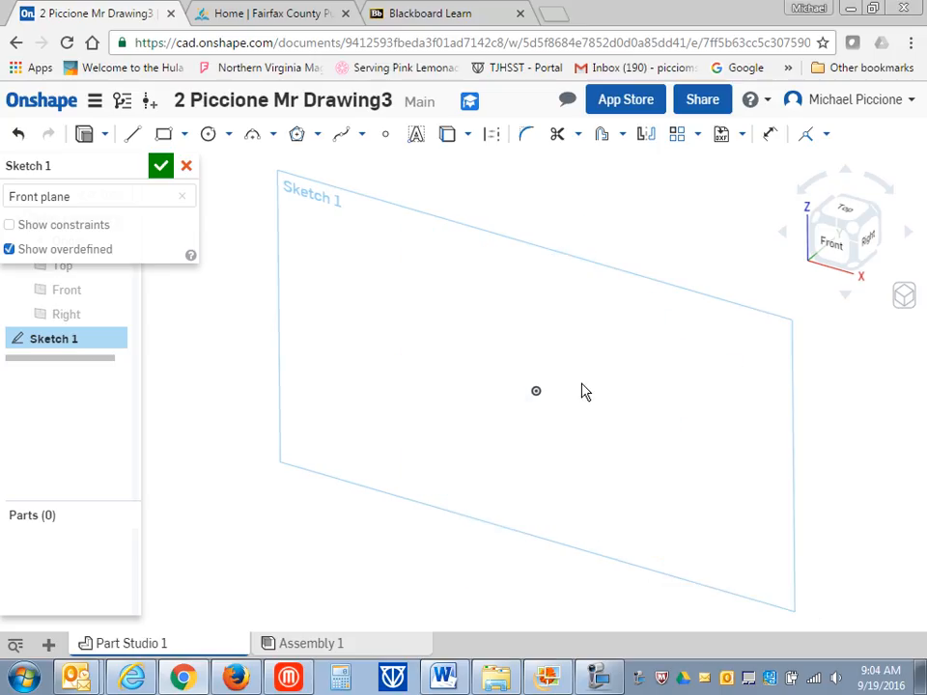
right_click(647, 369)
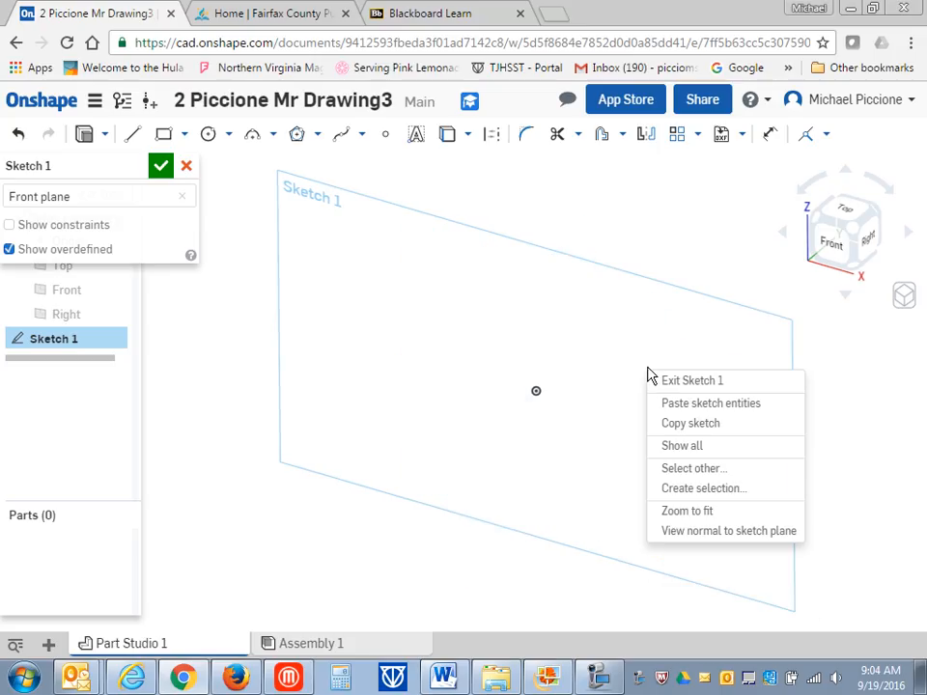
click(696, 539)
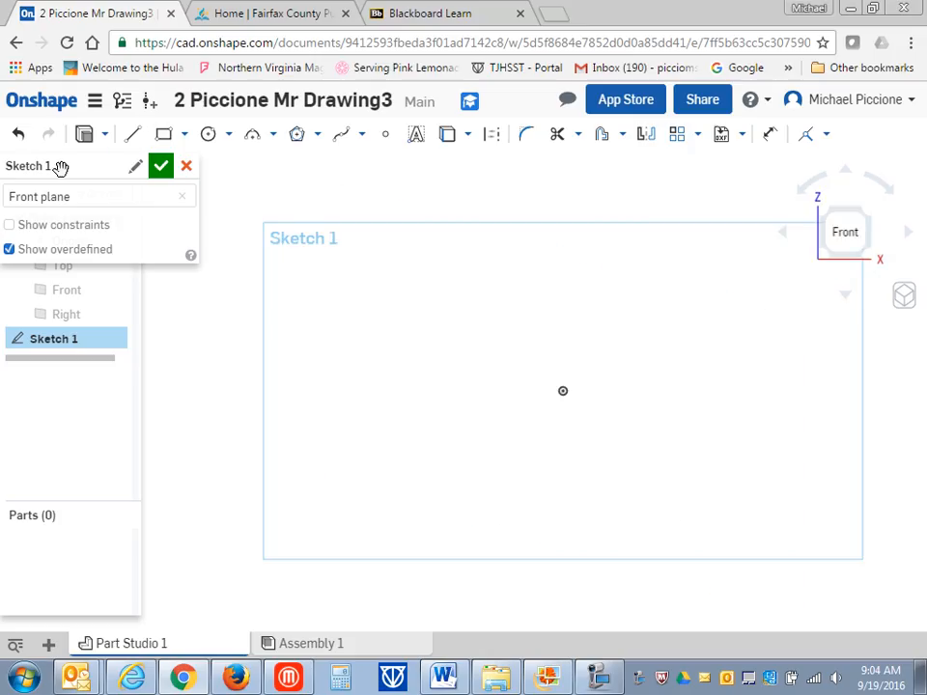
drag(59, 168, 63, 297)
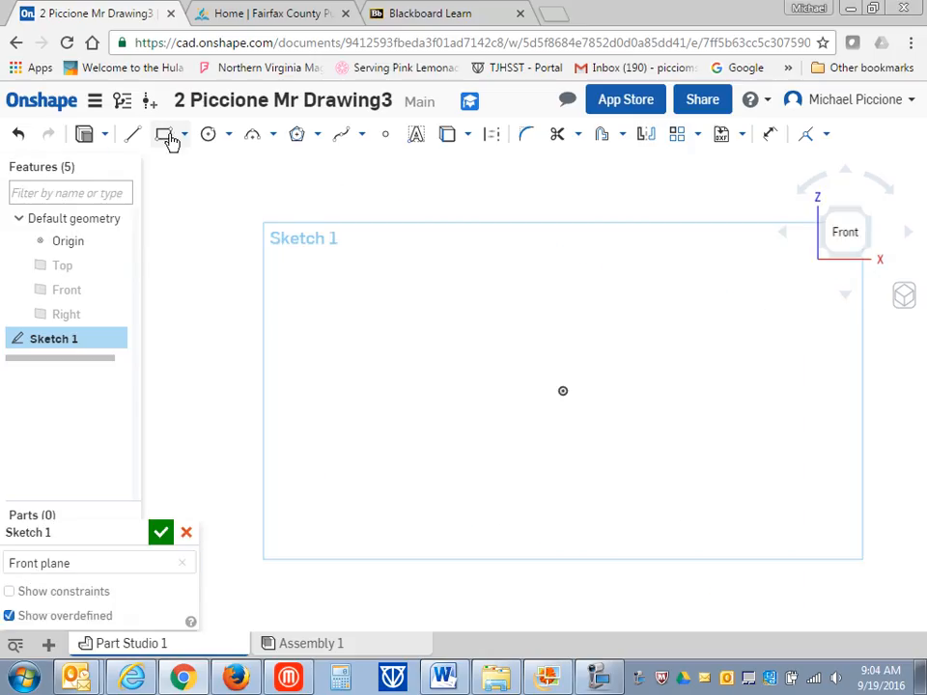
Sketch a corner rectangle with its lower-left corner at the origin, 4.5 in wide and 2.37 in high.
click(164, 135)
click(563, 390)
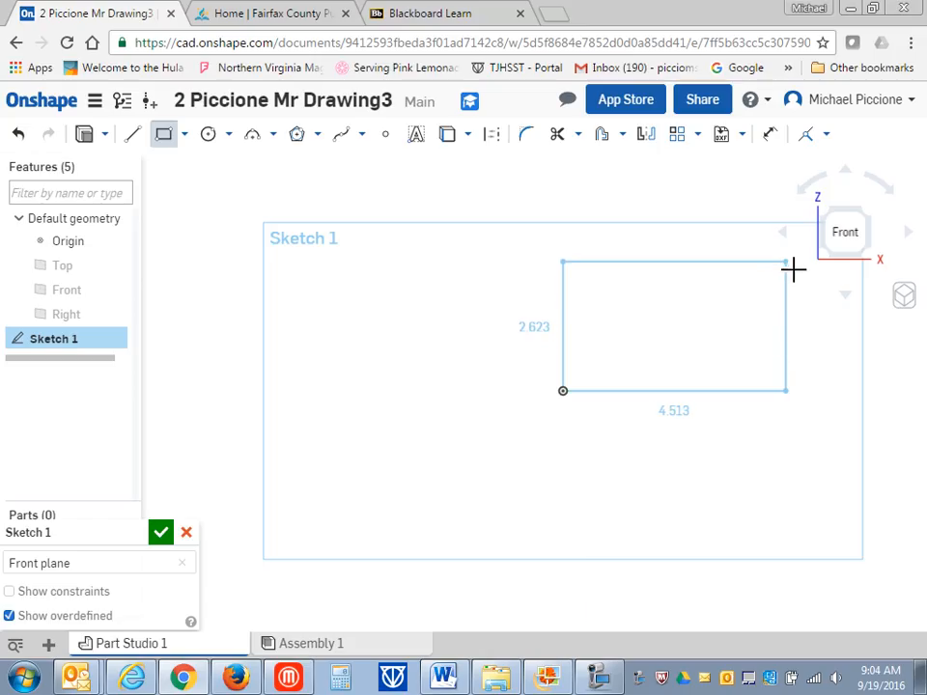
click(792, 268)
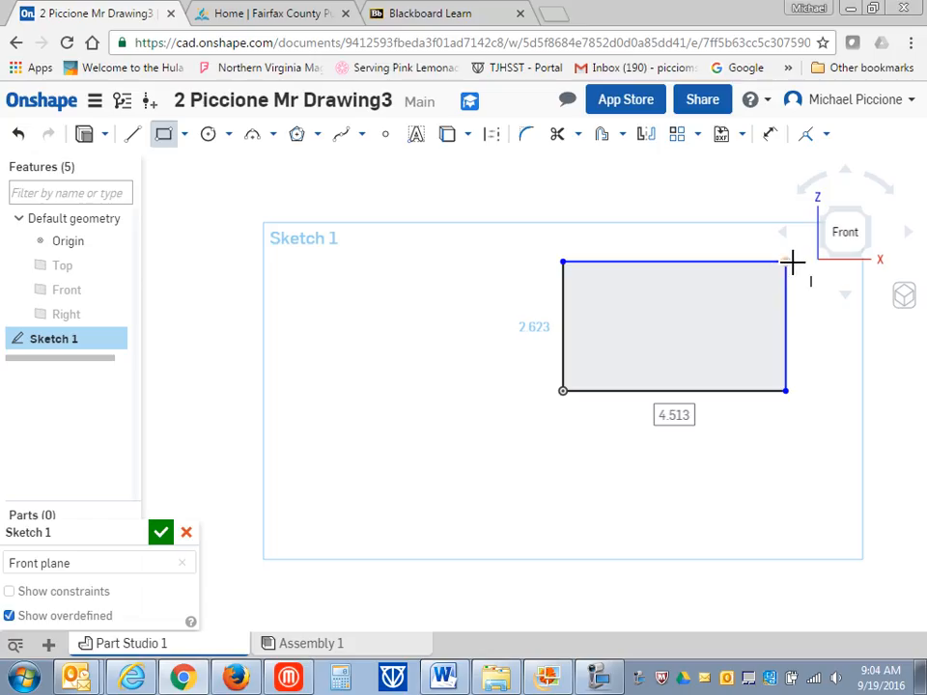
text(4)
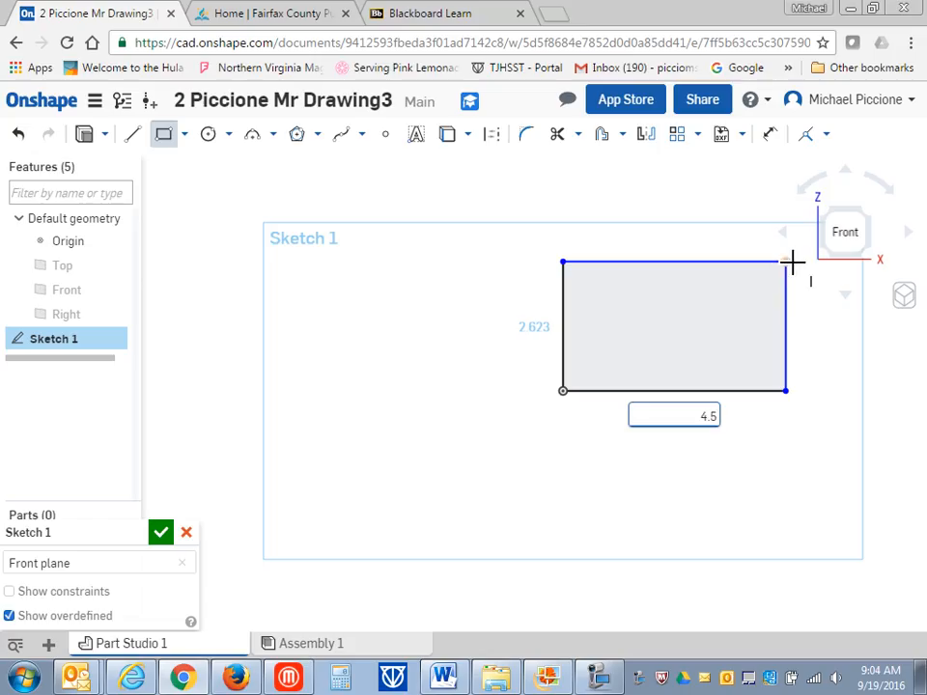
text(.5)
key(Return)
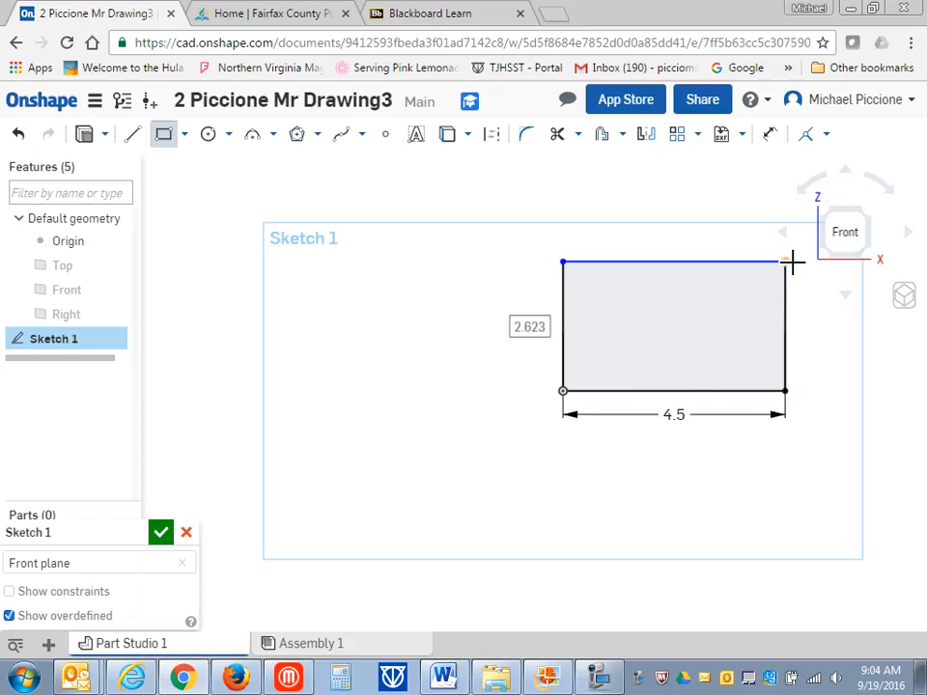
text(2)
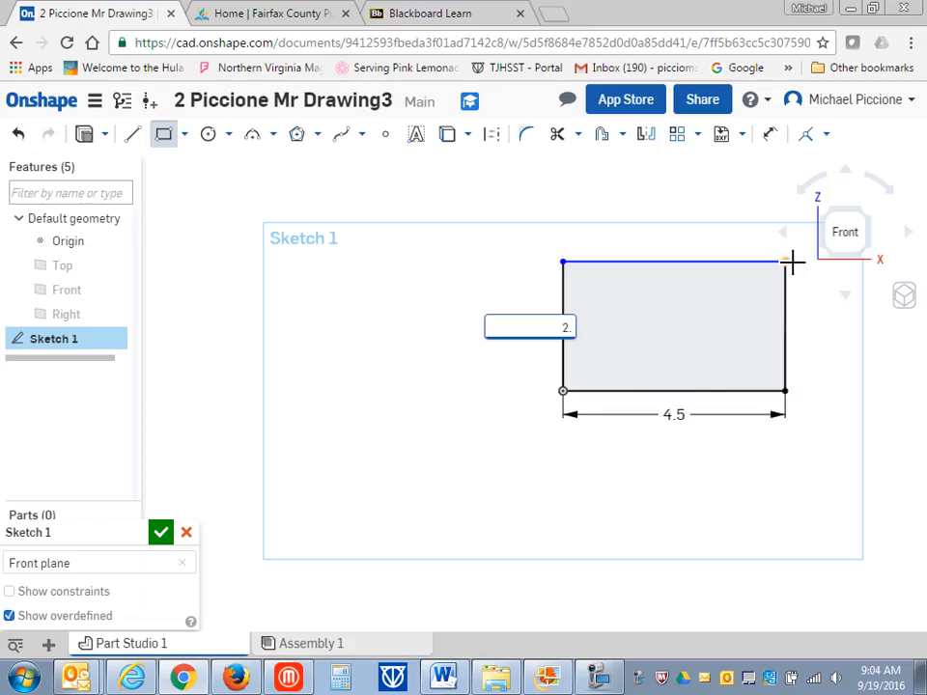
text(.37)
key(Return)
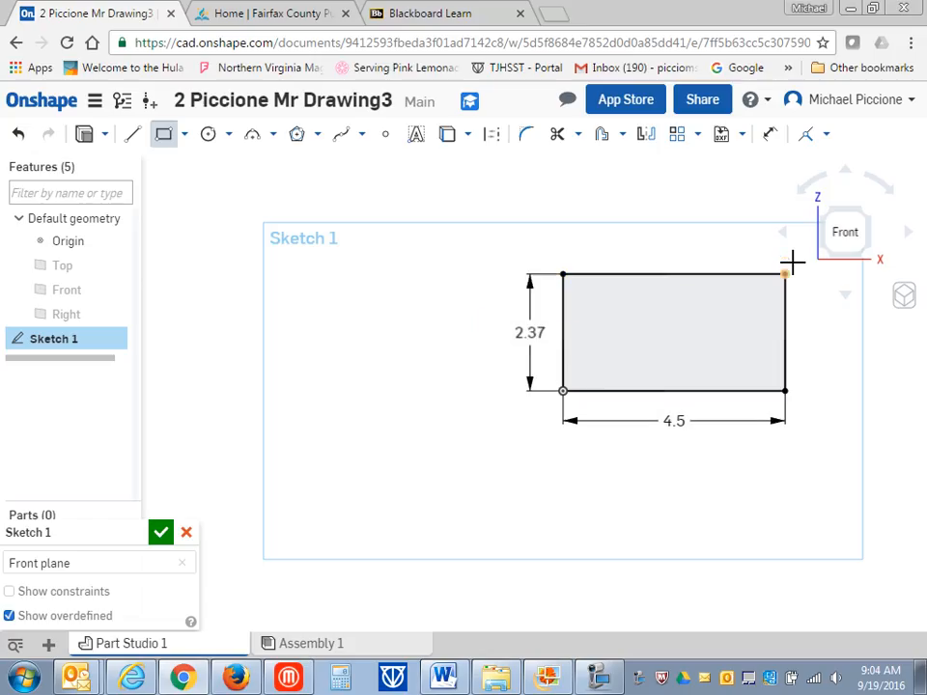
Draw a line about 3.3 in long sloping down from the rectangle's top edge to its right edge.
middle_drag(686, 314, 426, 389)
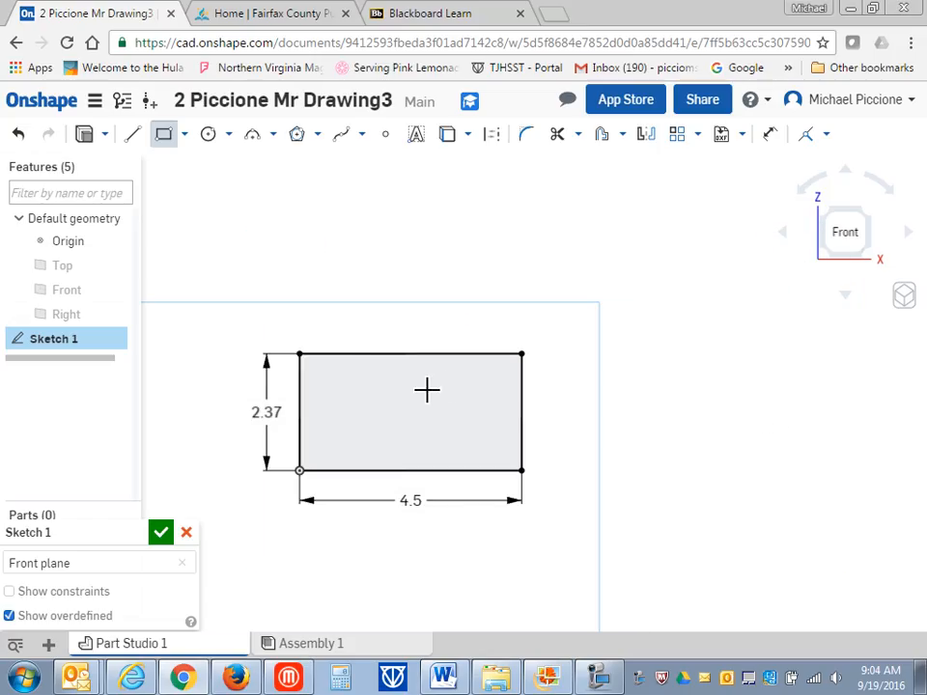
scroll(447, 384, up, 3)
scroll(444, 386, up, 4)
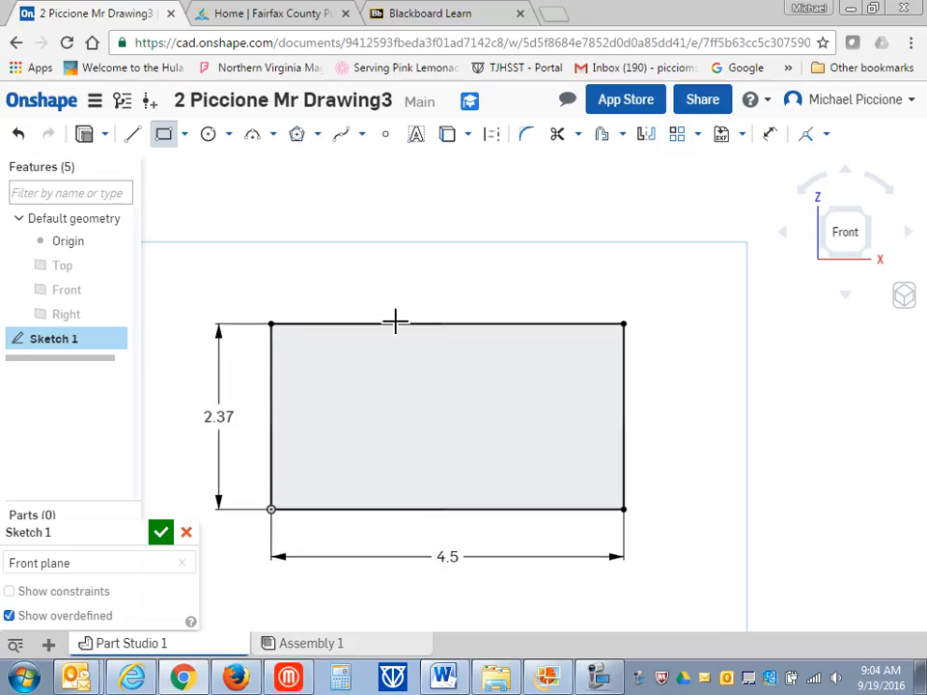
click(134, 135)
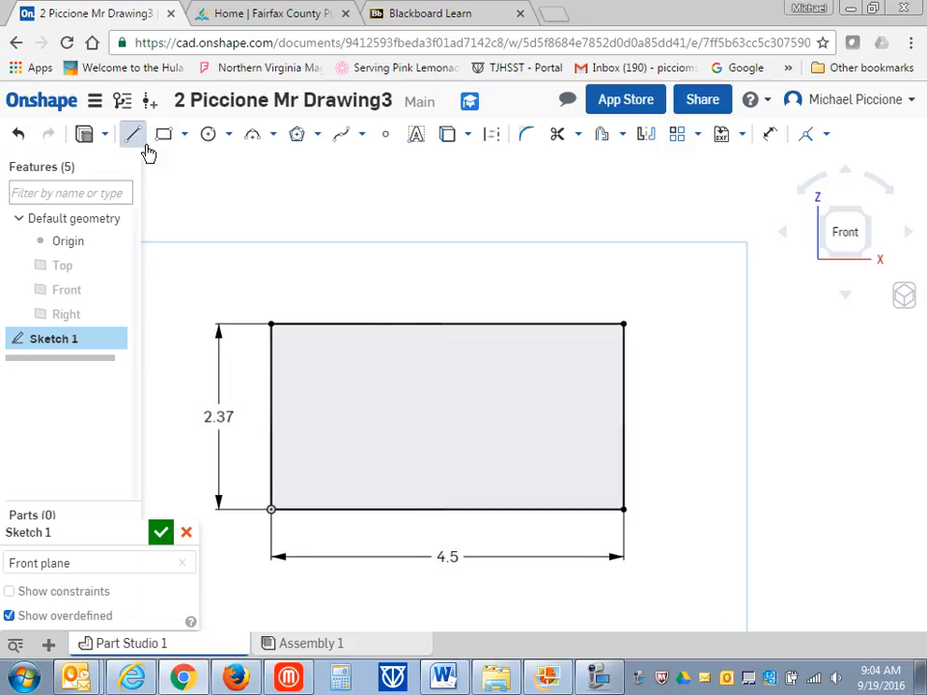
click(379, 328)
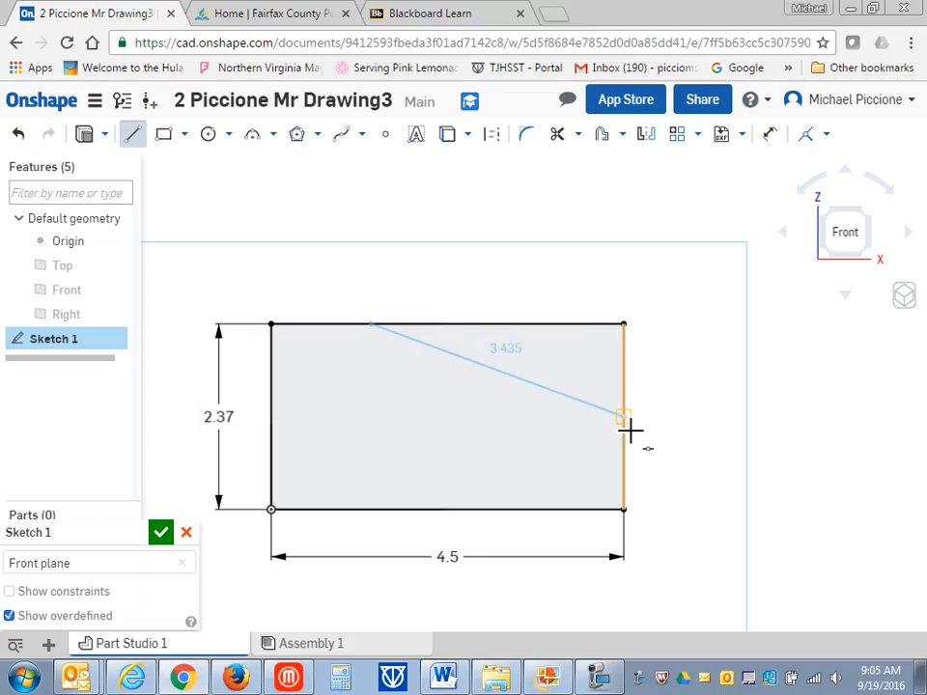
click(627, 382)
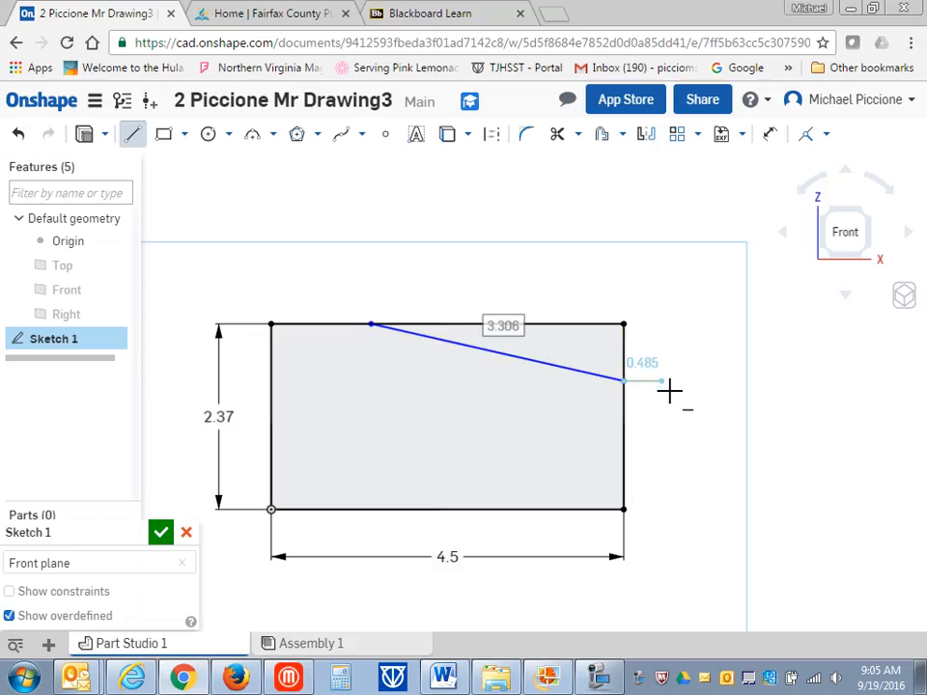
key(Escape)
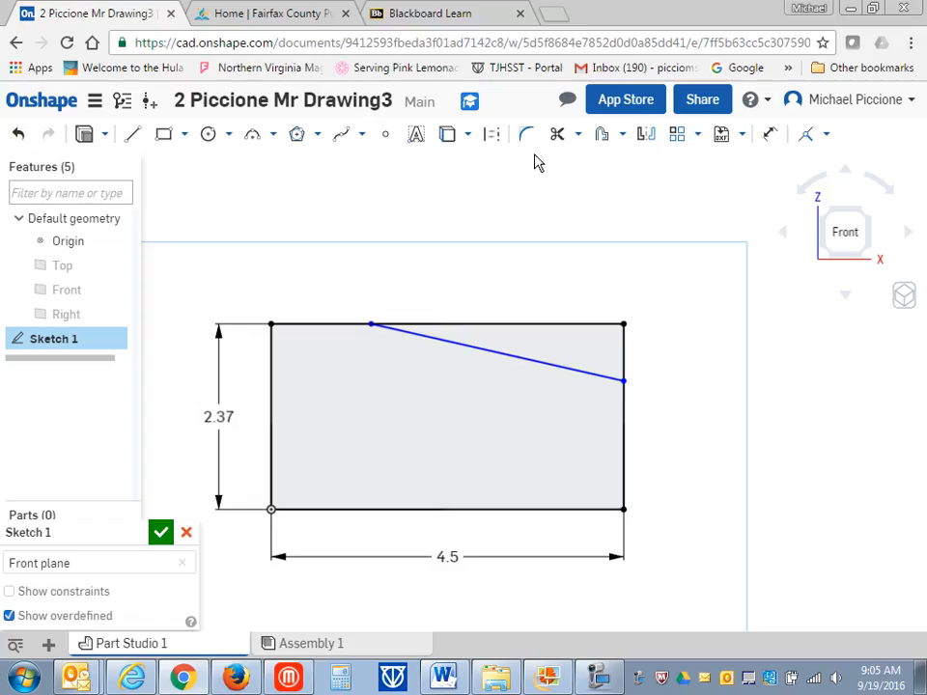
Dimension the angle between the sloped line and the rectangle's top edge at 15 degrees.
click(774, 140)
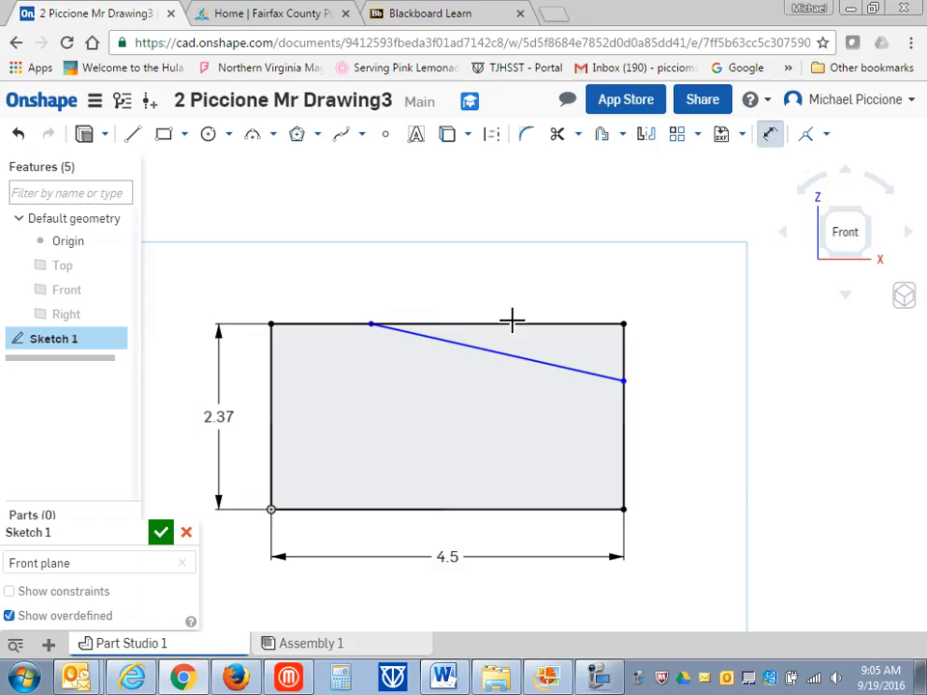
click(495, 358)
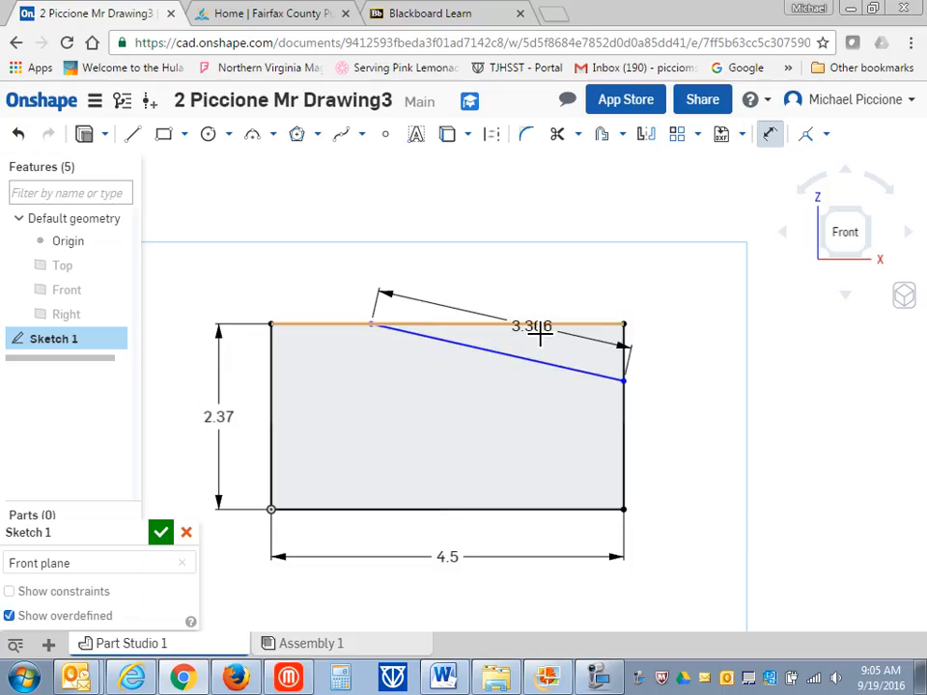
click(535, 326)
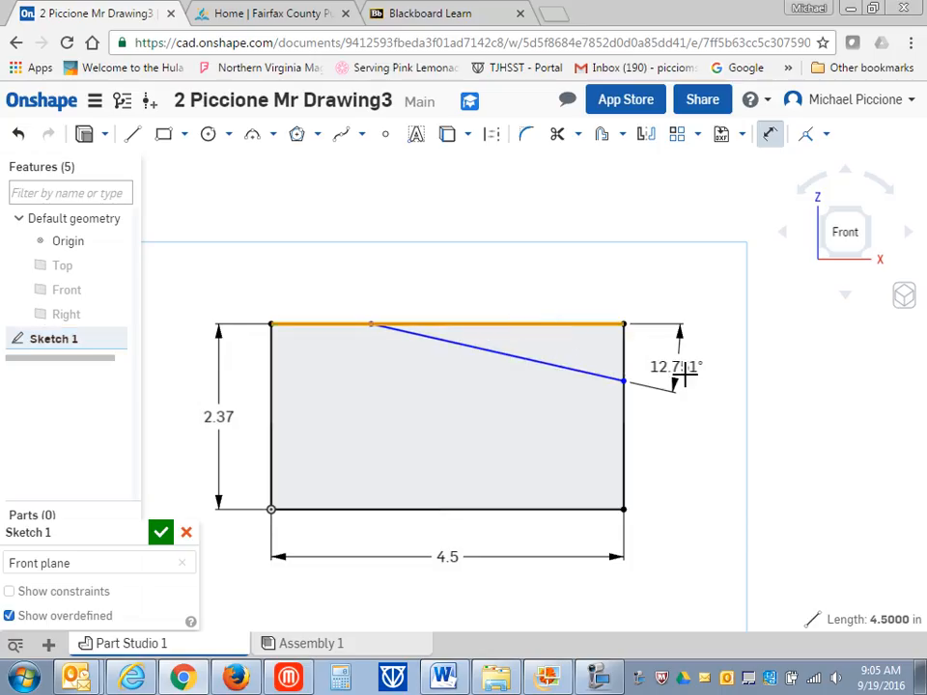
click(698, 373)
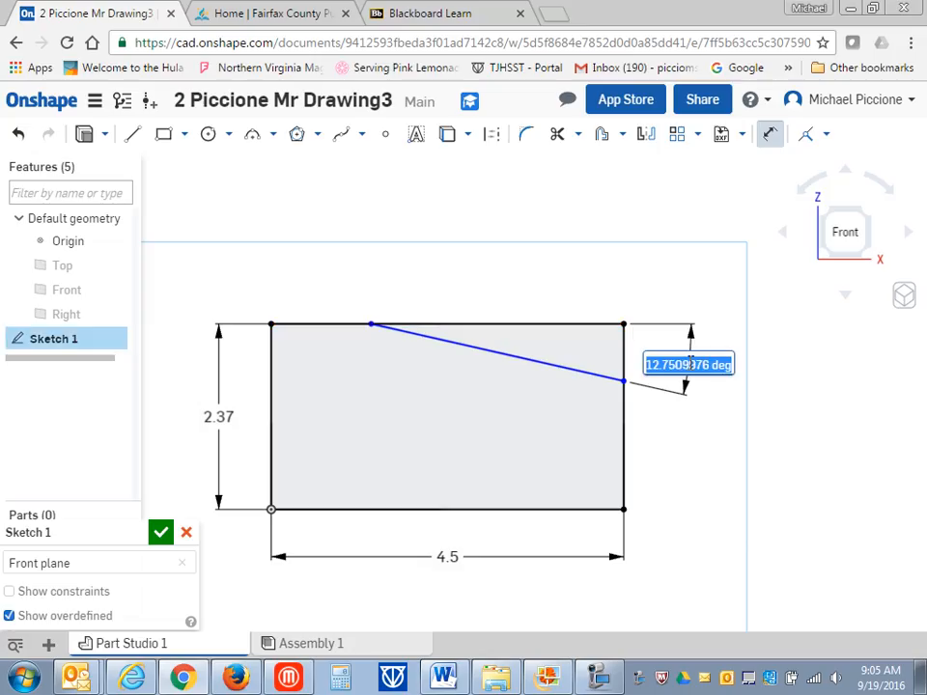
text(15)
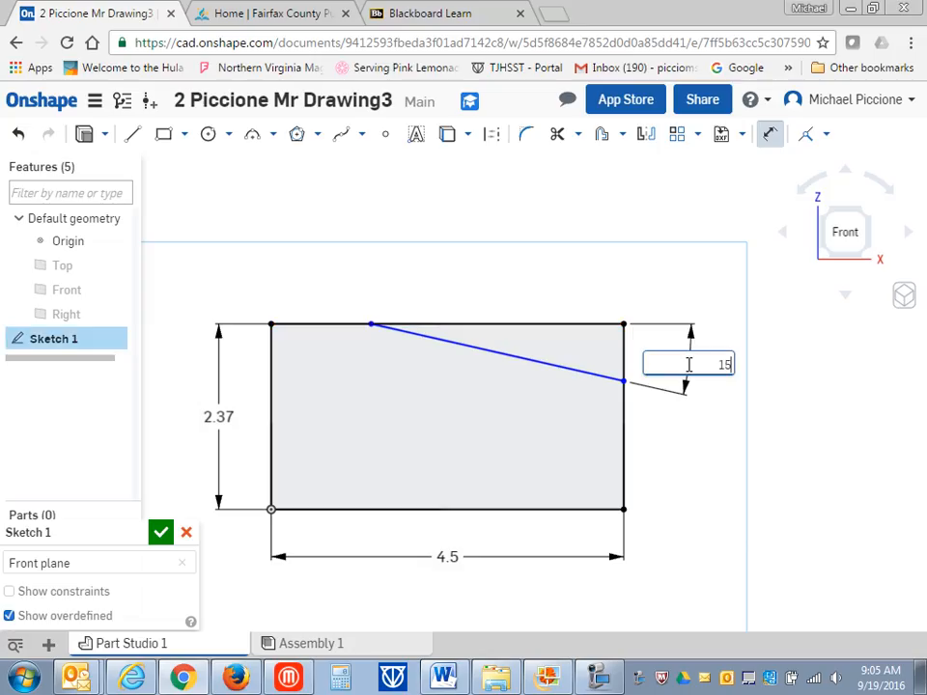
key(Return)
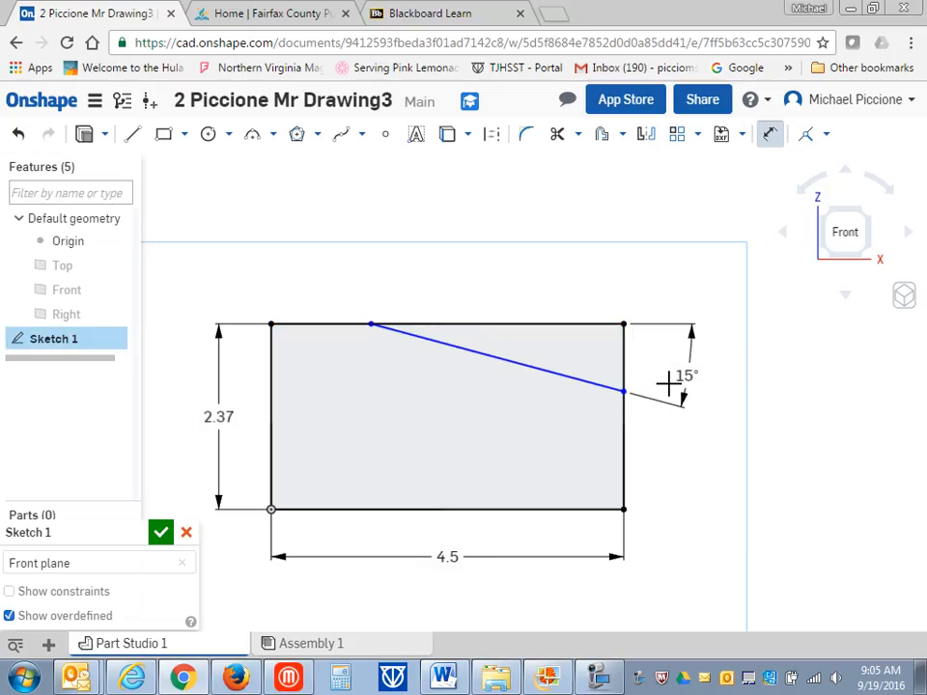
Dimension the horizontal distance from the rectangle's left edge to the sloped line's upper endpoint at 1.25 in.
click(279, 360)
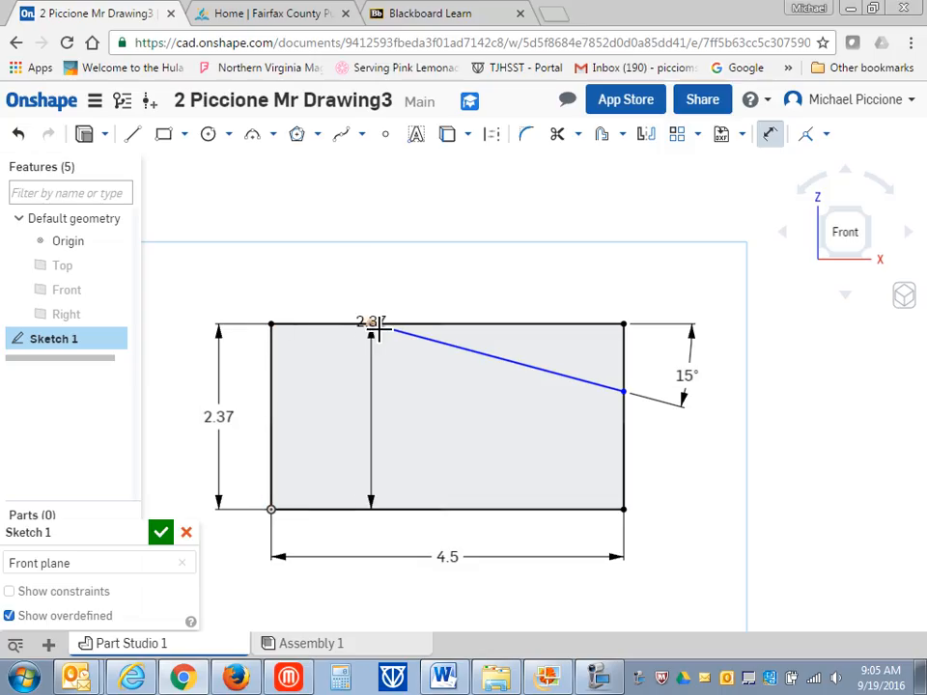
click(374, 326)
click(331, 279)
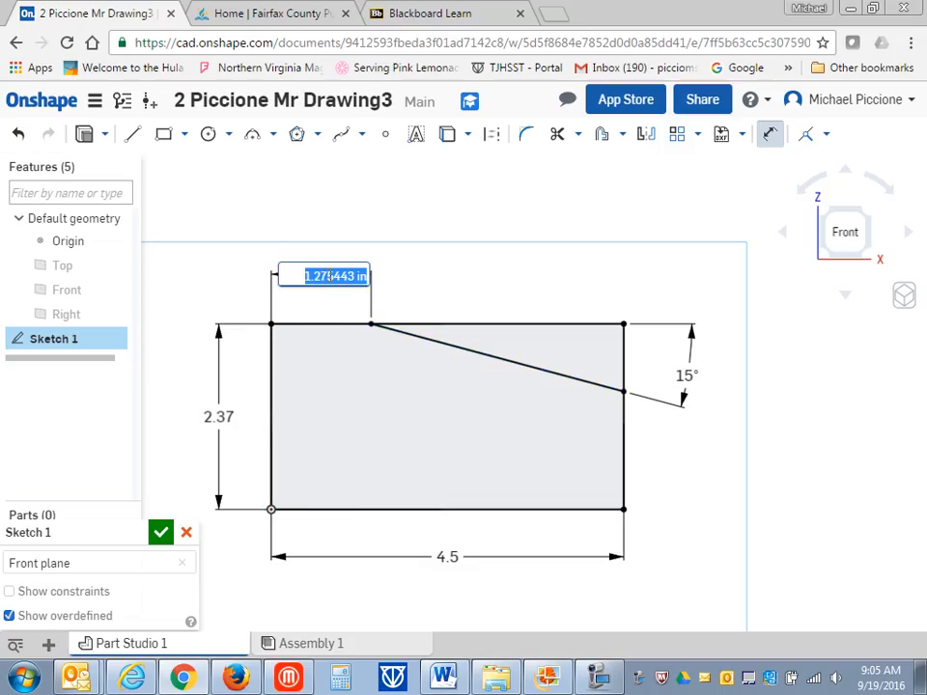
text(1.25)
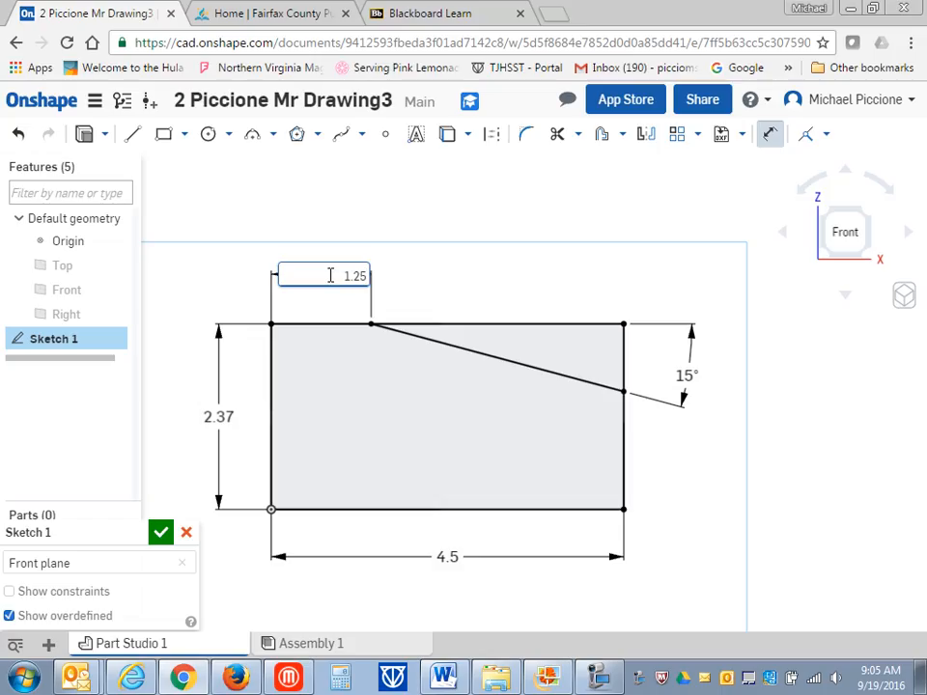
key(Return)
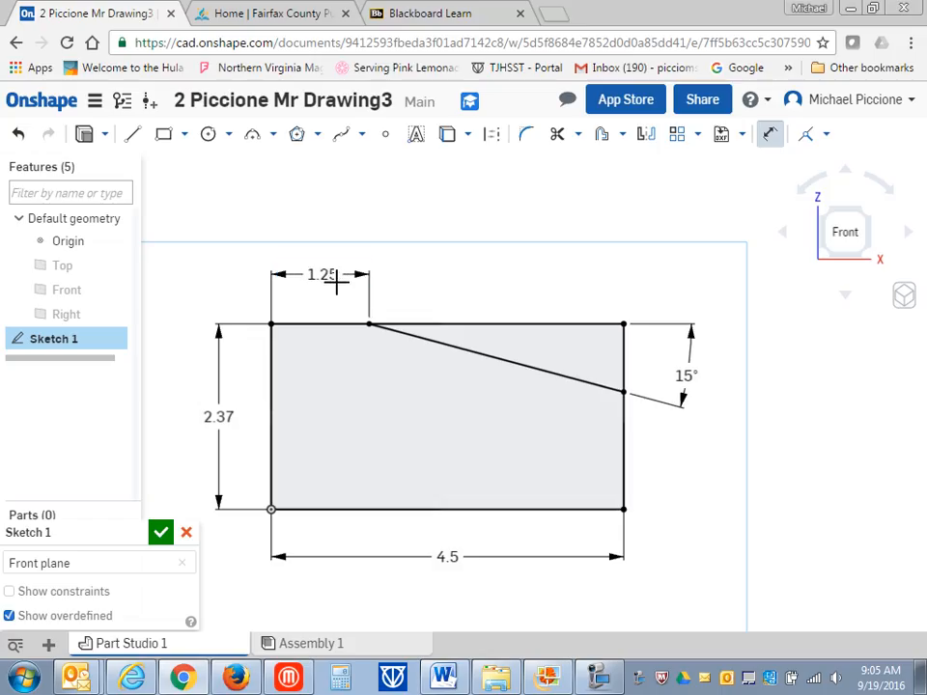
Sketch a 0.62 in diameter circle inside the rectangle near its lower-right corner.
click(207, 134)
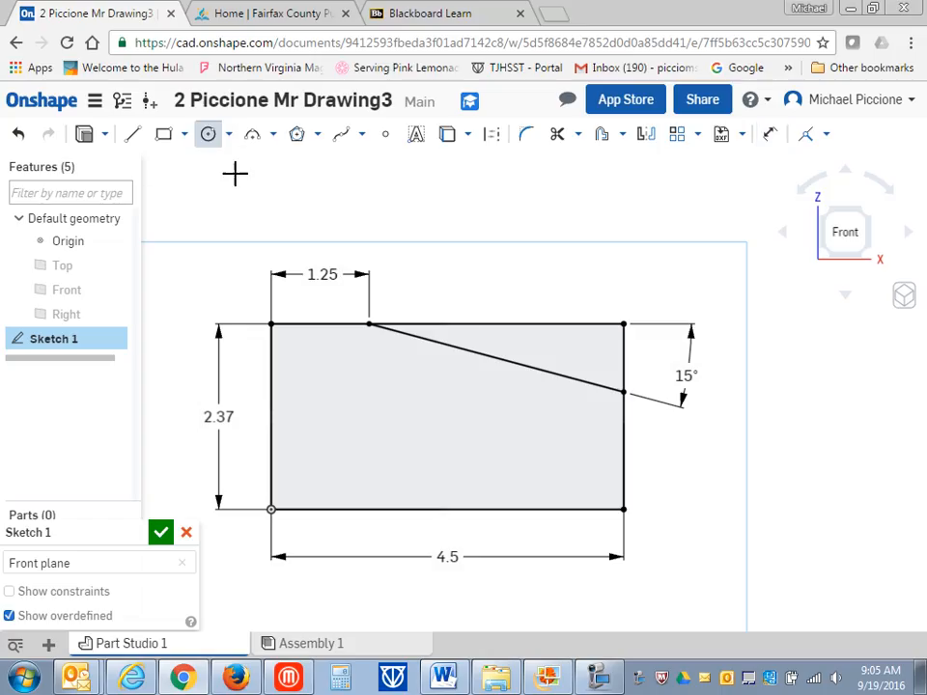
click(589, 457)
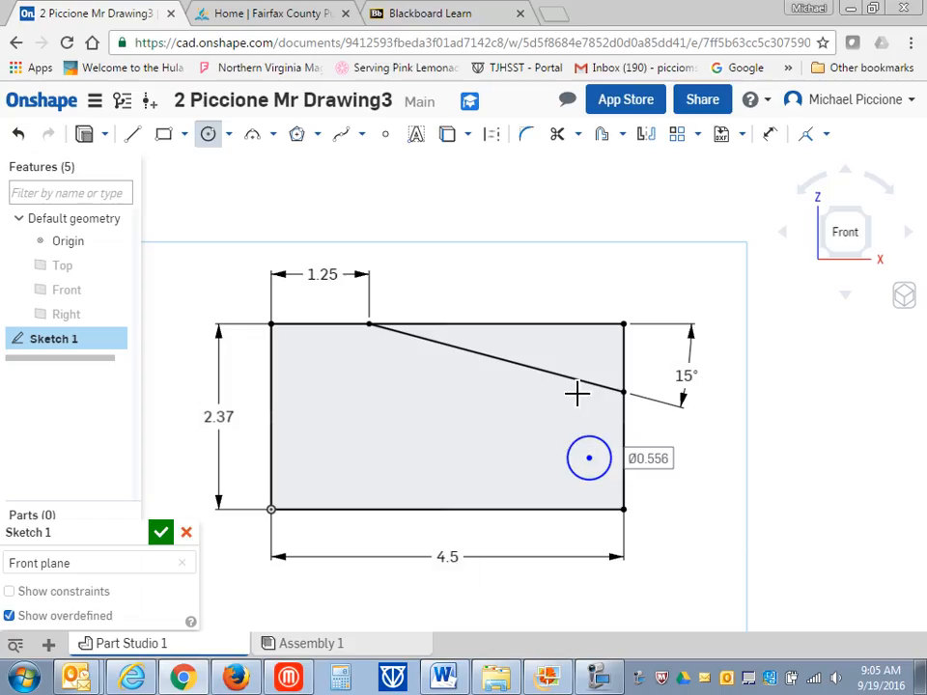
double_click(661, 467)
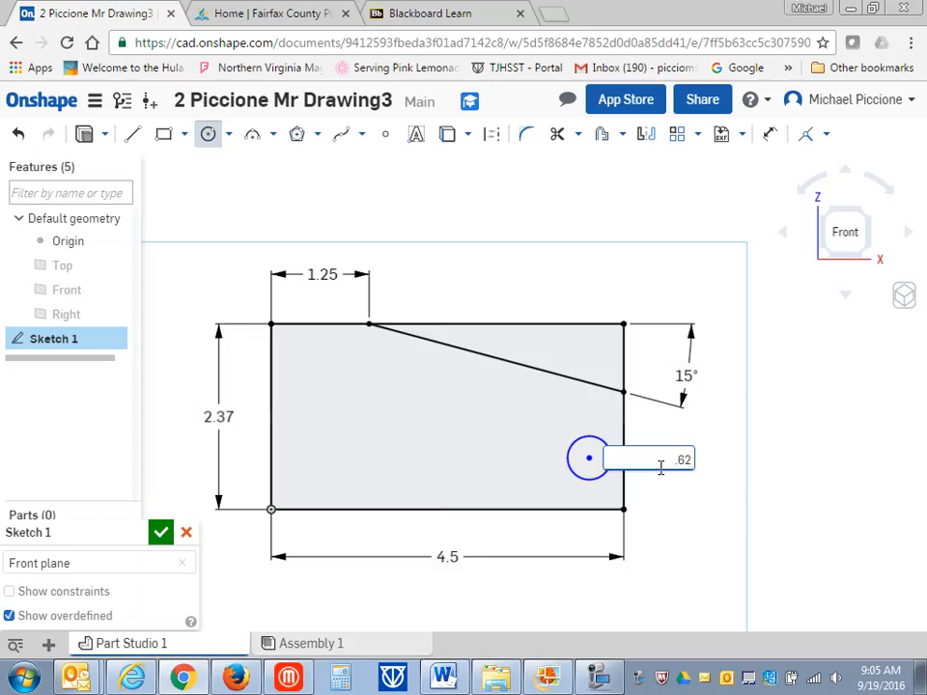
key(Return)
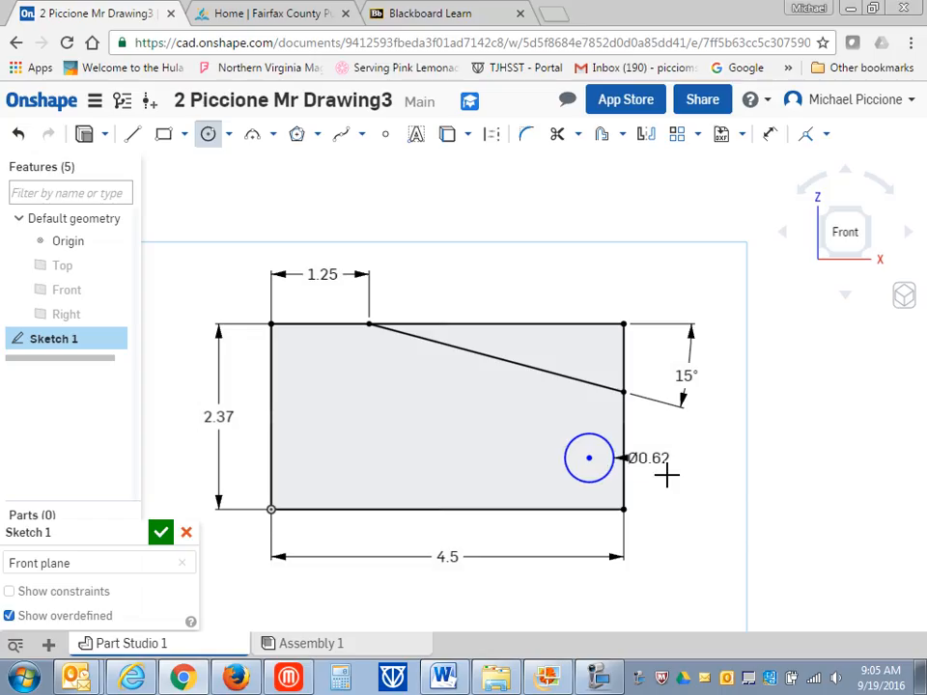
Dimension the horizontal distance from the circle's center to the rectangle's right edge at 0.75 in.
click(769, 135)
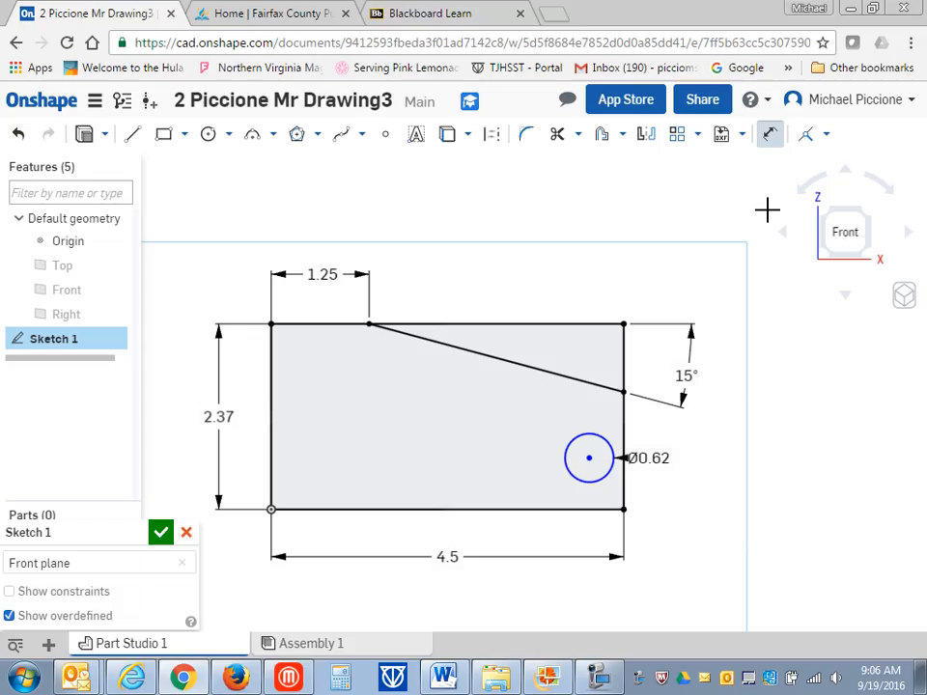
click(630, 434)
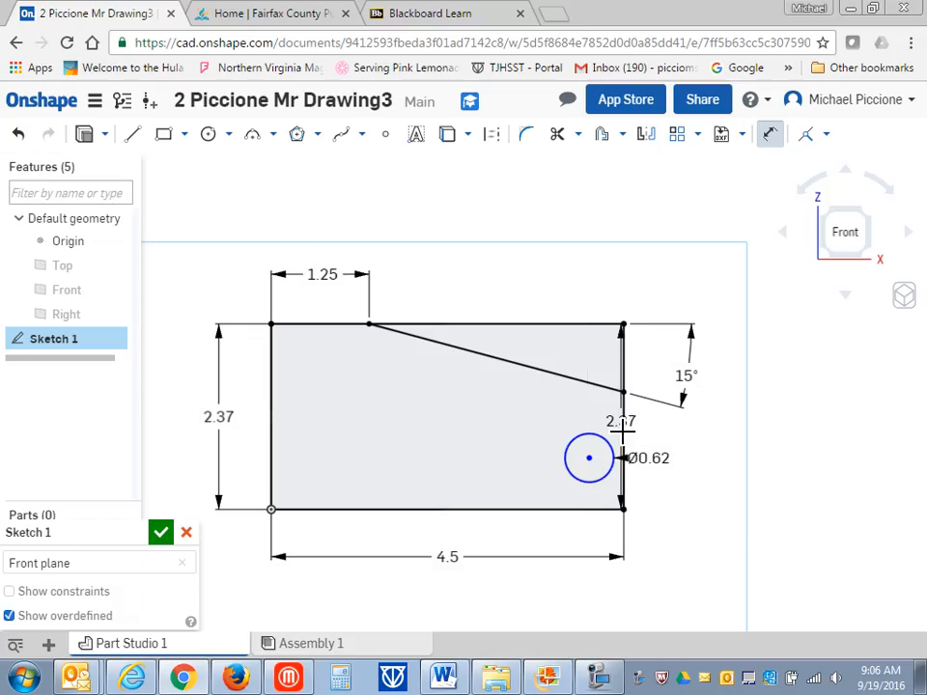
click(591, 460)
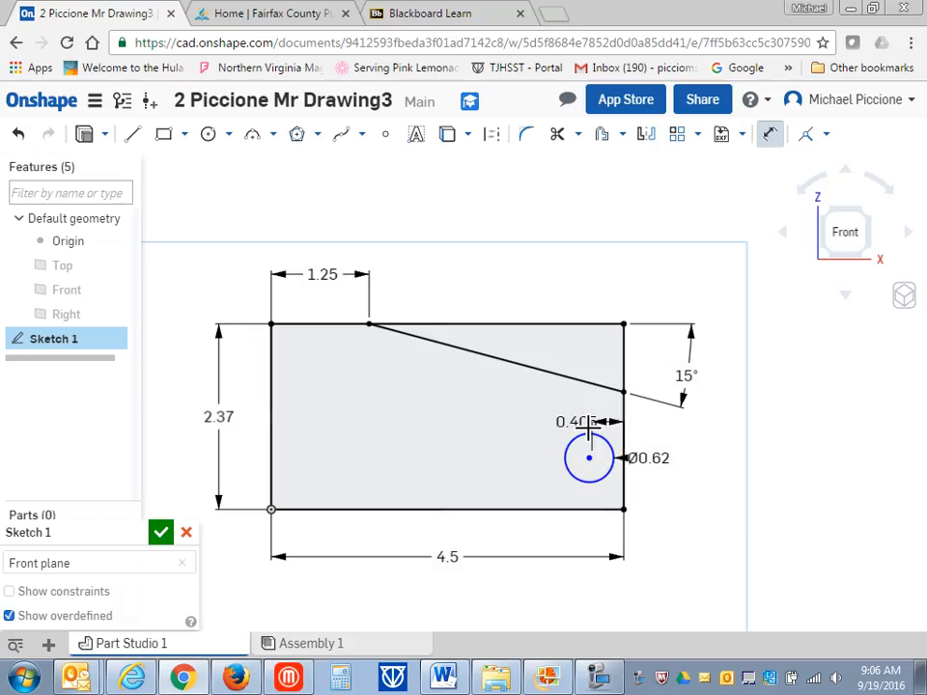
click(664, 430)
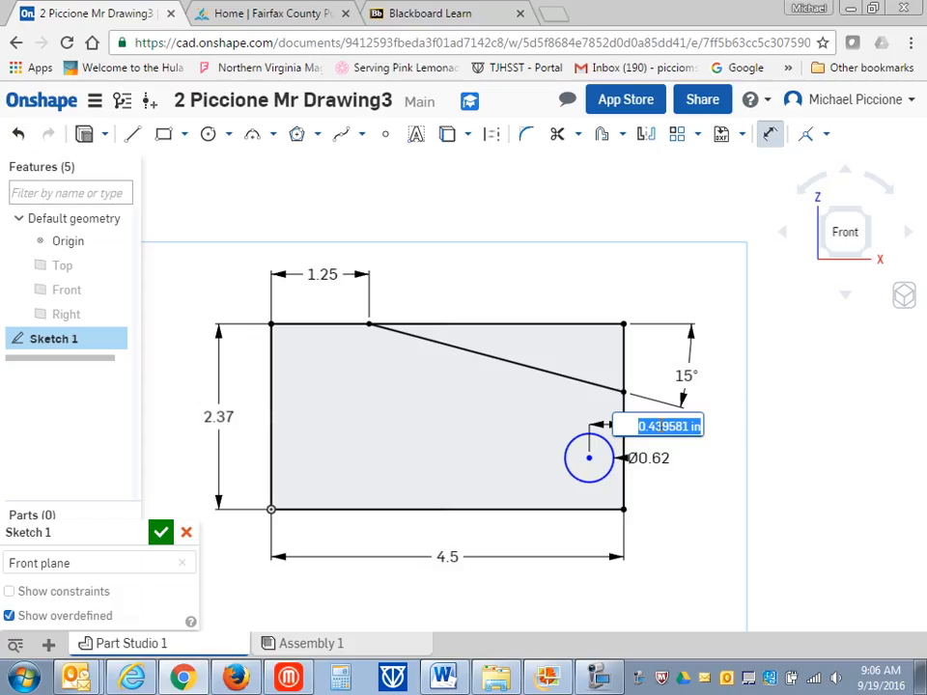
key(BackSpace)
text(.75)
key(Return)
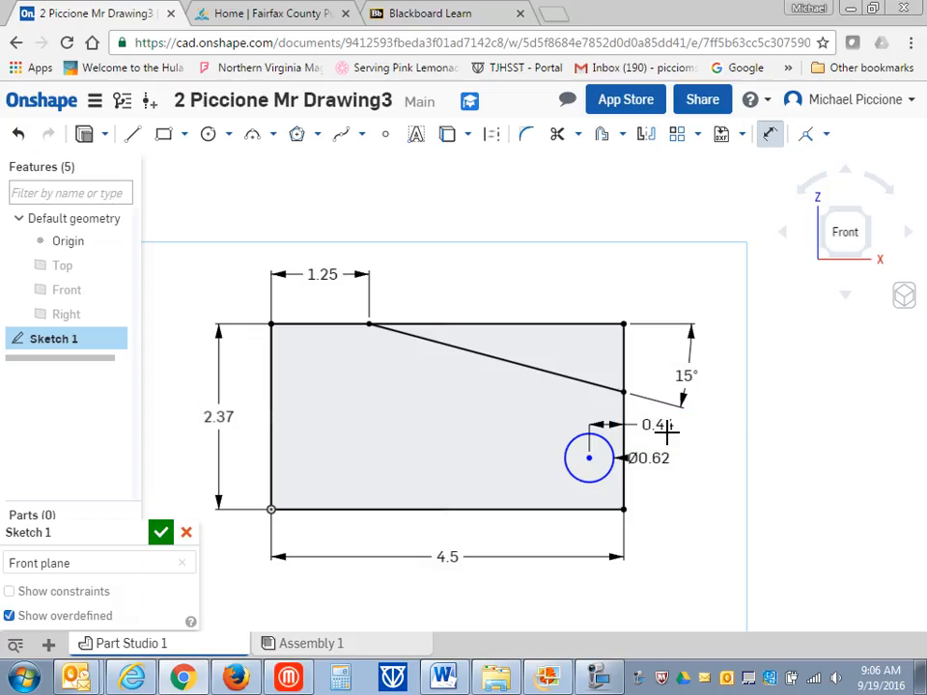
Dimension the vertical distance from the rectangle's bottom edge to the circle's center at 0.75 in.
click(575, 509)
click(565, 457)
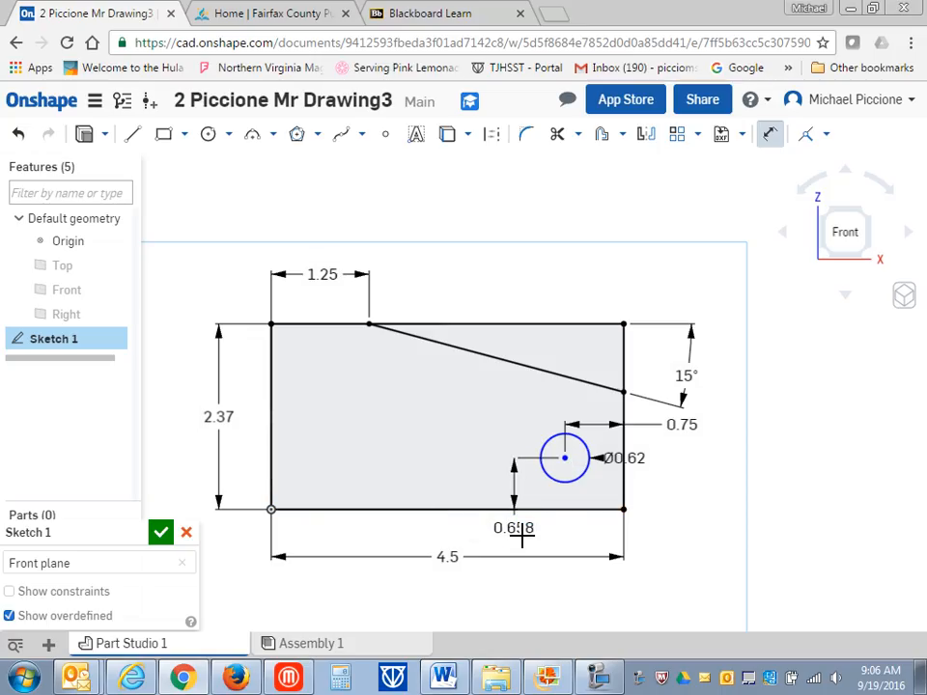
click(522, 529)
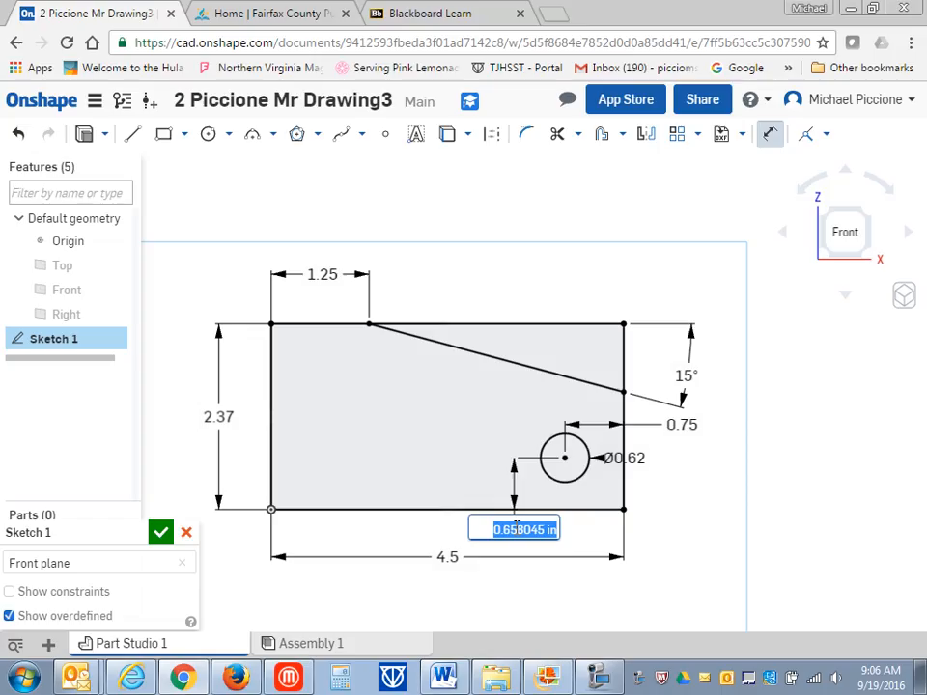
key(BackSpace)
key(Escape)
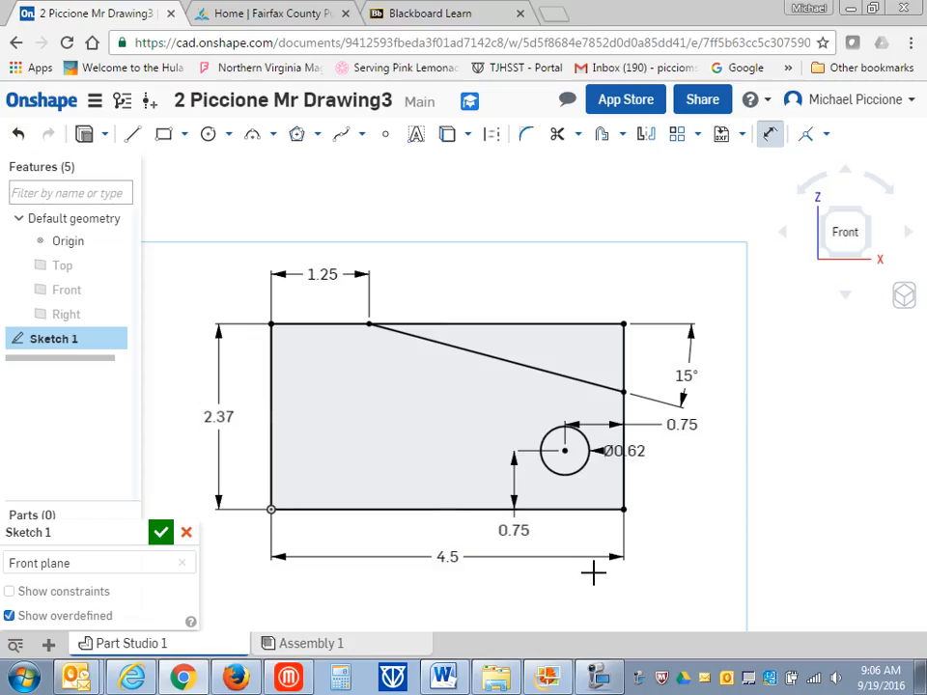
Extrude only the profile region below the sloped line, leaving the circle as a hole, to a blind depth of 0.43 in.
click(86, 136)
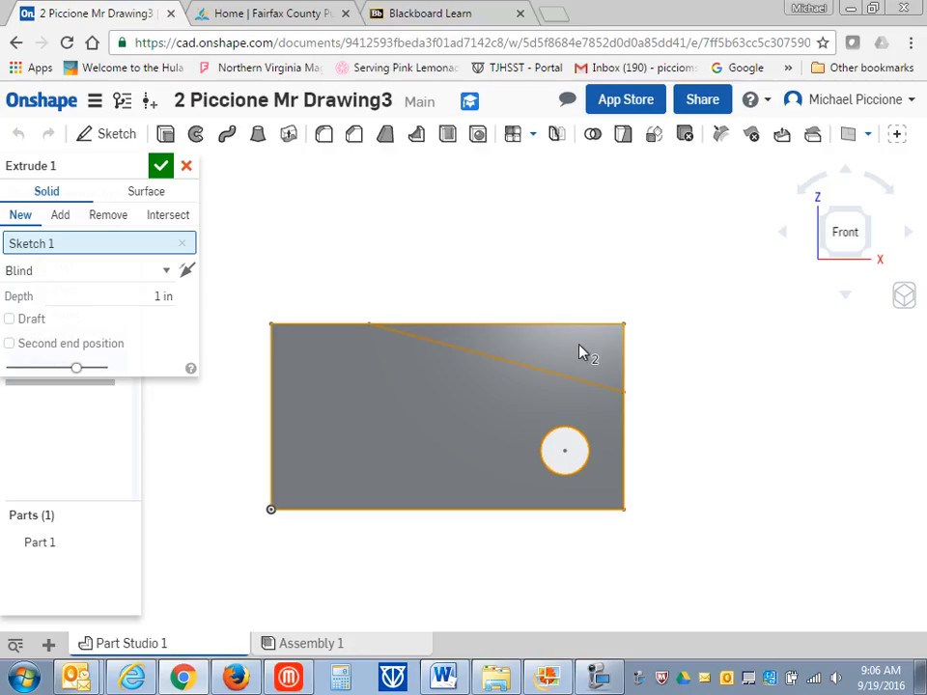
click(584, 355)
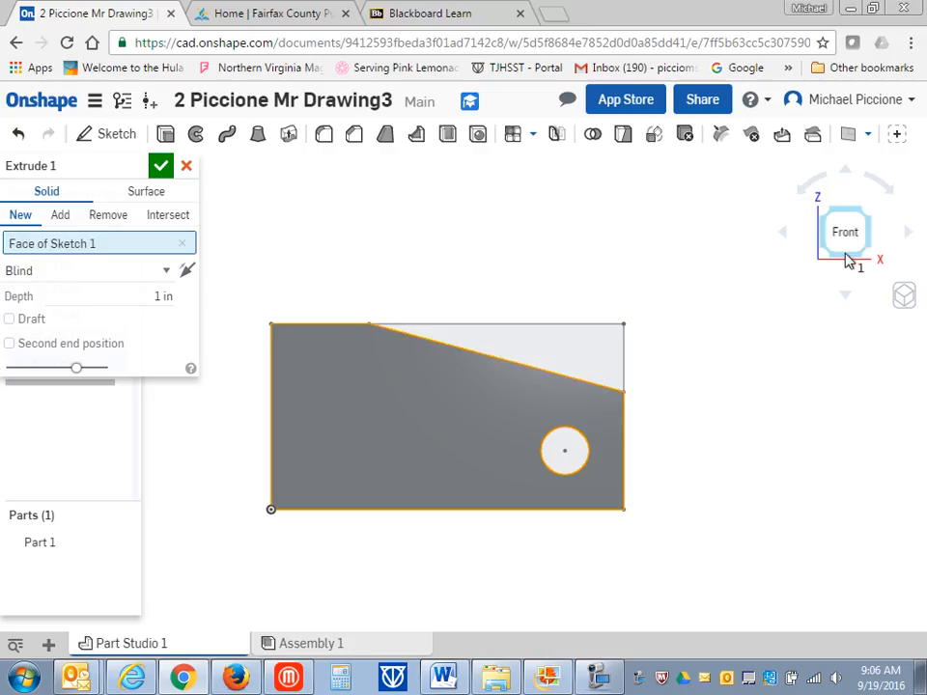
drag(841, 234, 816, 265)
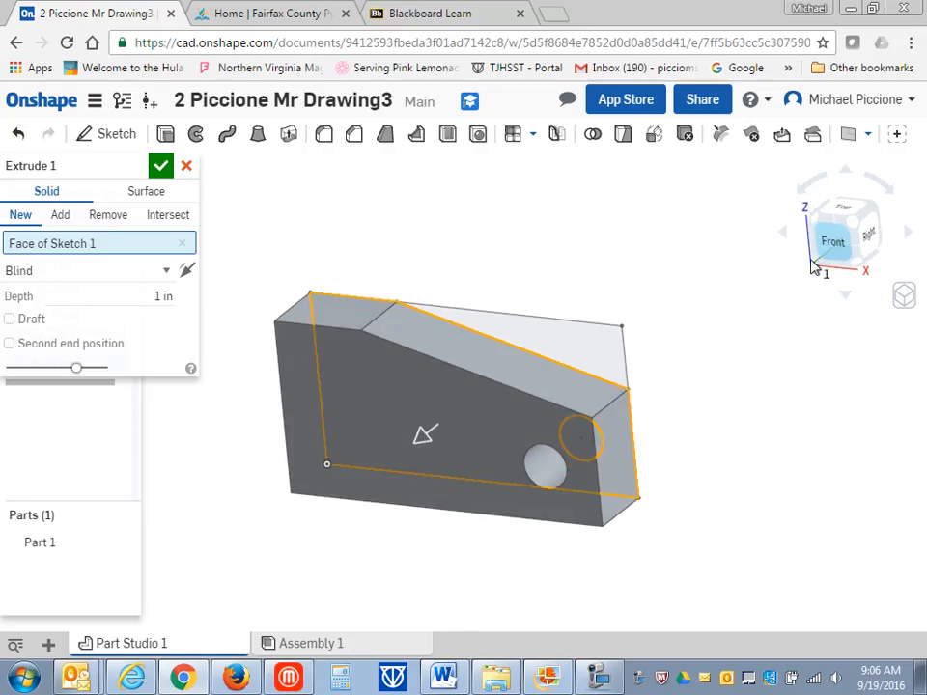
click(59, 292)
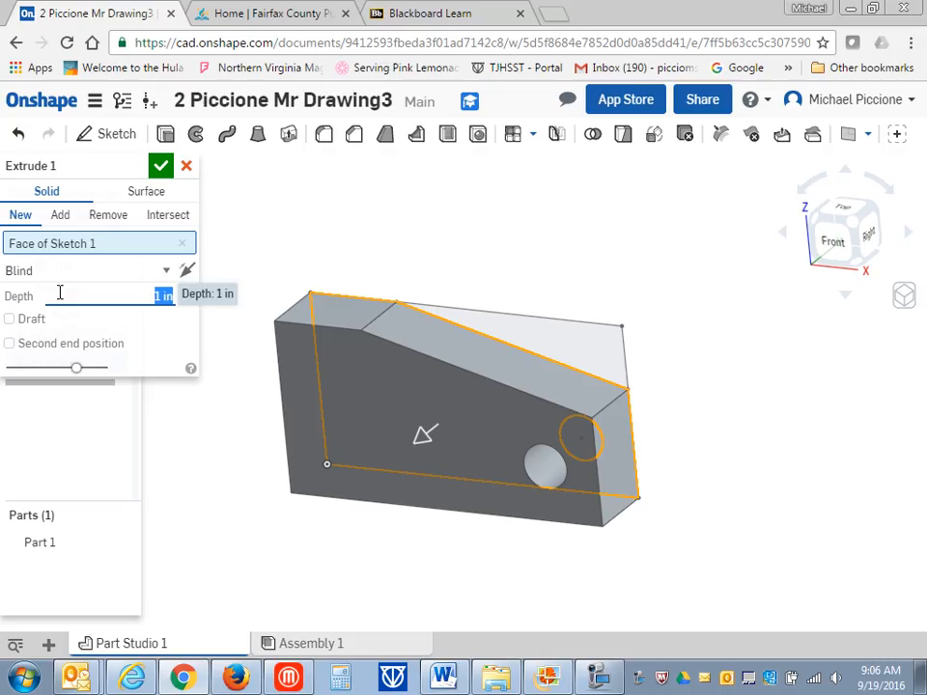
key(BackSpace)
text(.43)
key(Return)
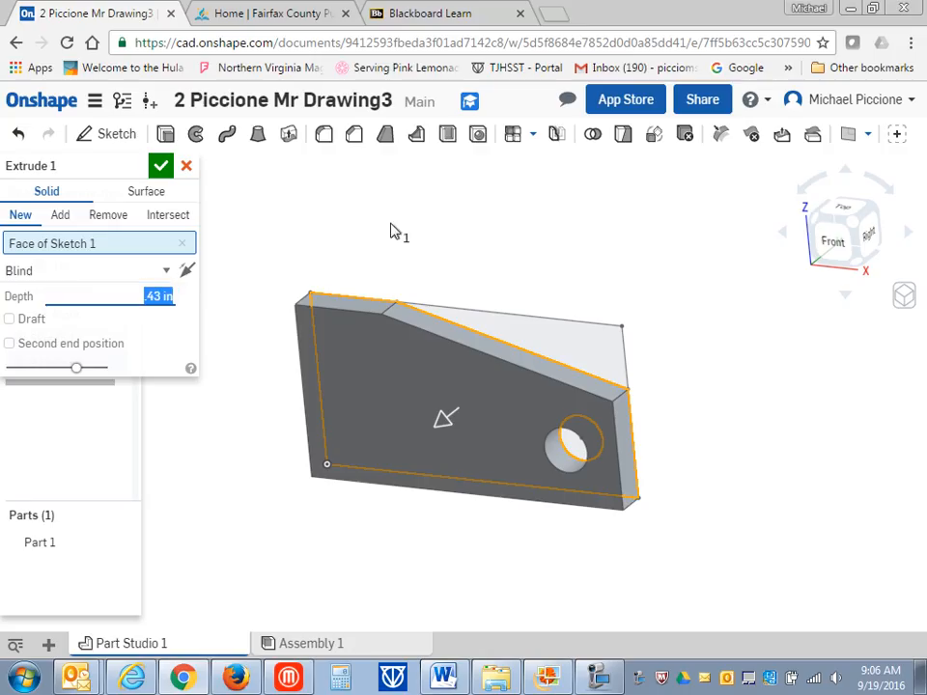
click(160, 165)
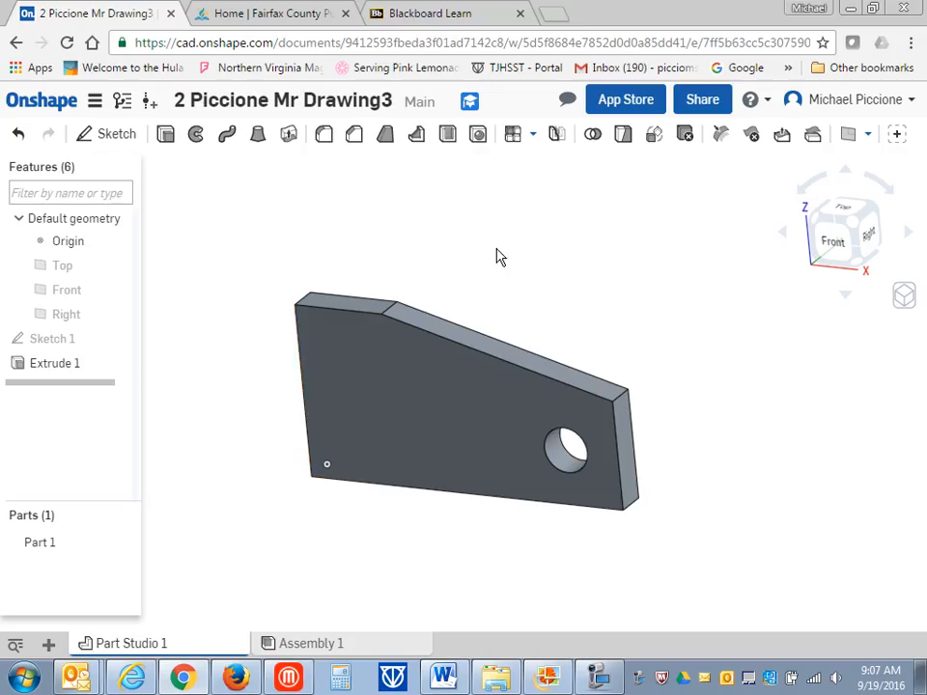
Start a new sketch on the extruded plate's tall, narrow left end face.
right_drag(496, 256, 574, 259)
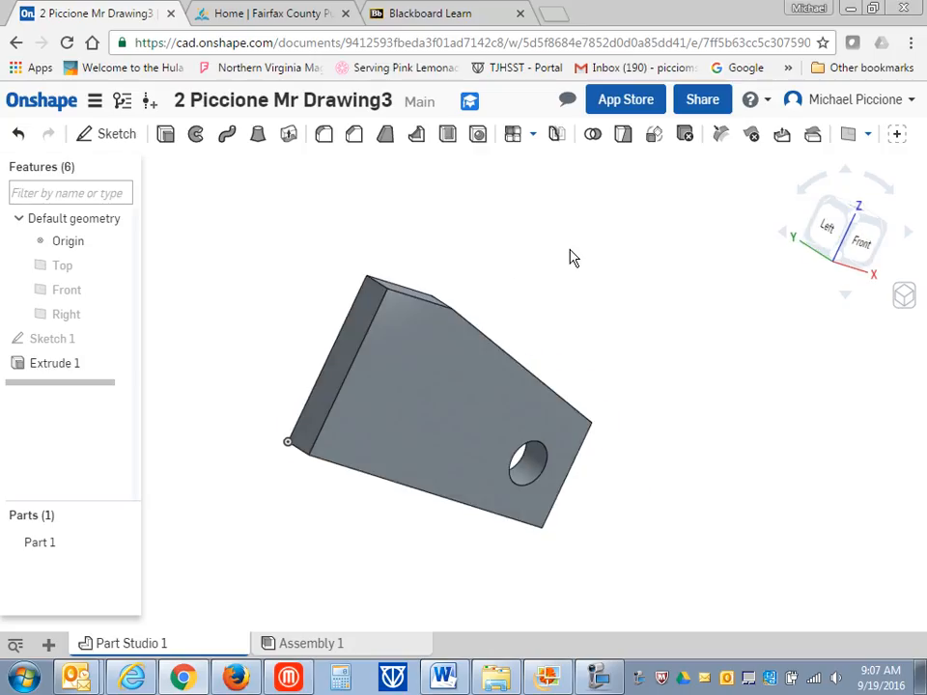
click(353, 353)
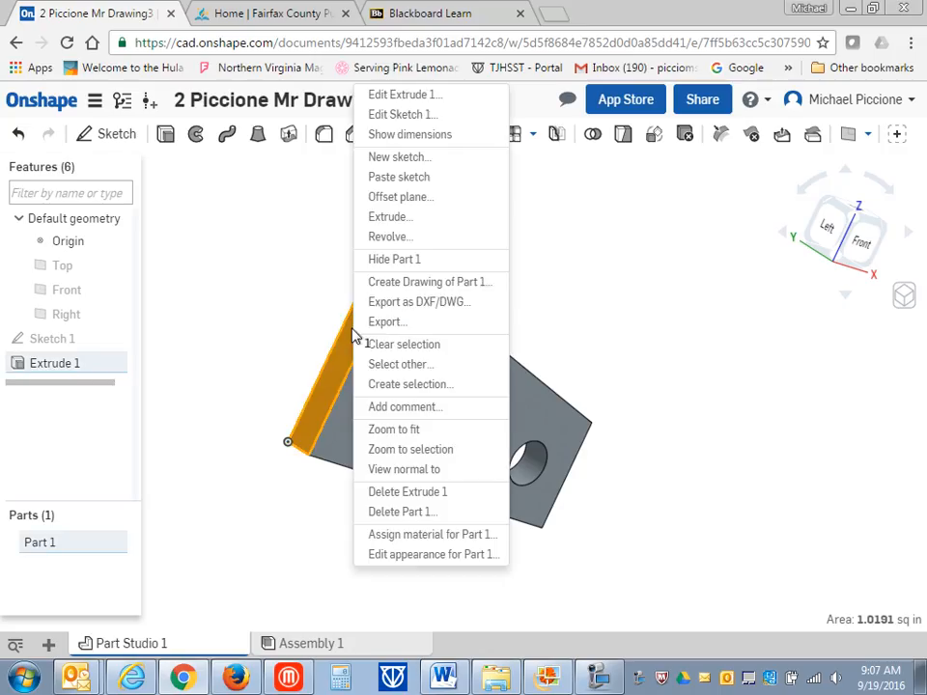
click(410, 160)
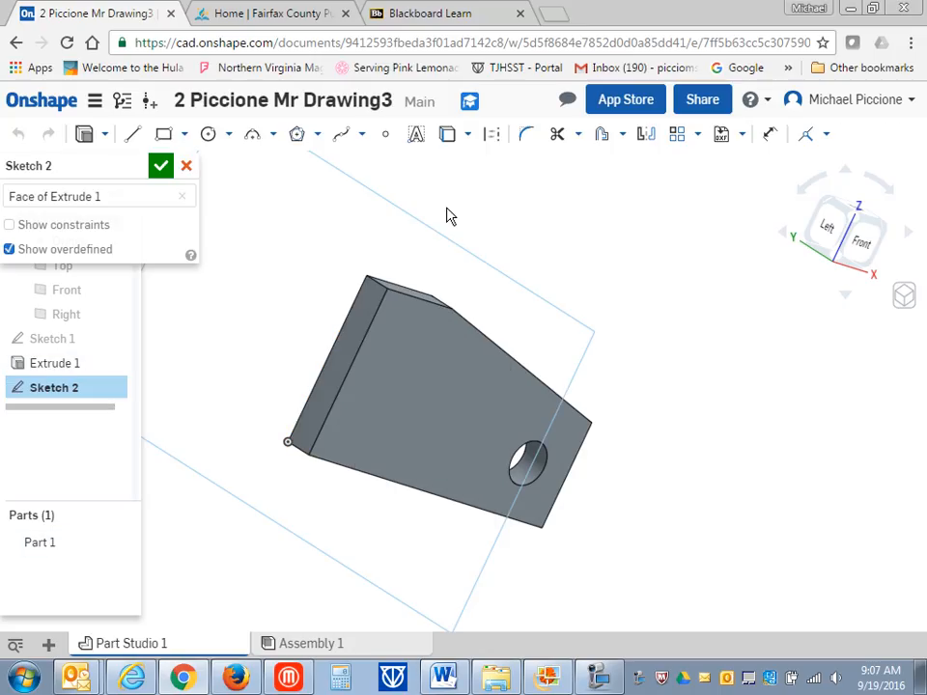
right_click(519, 310)
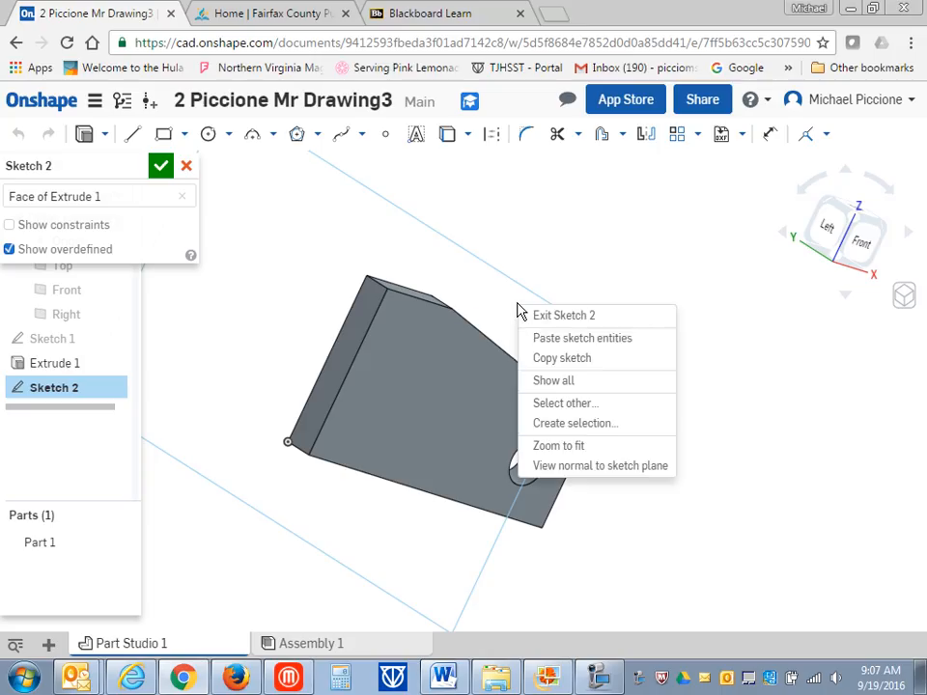
click(582, 468)
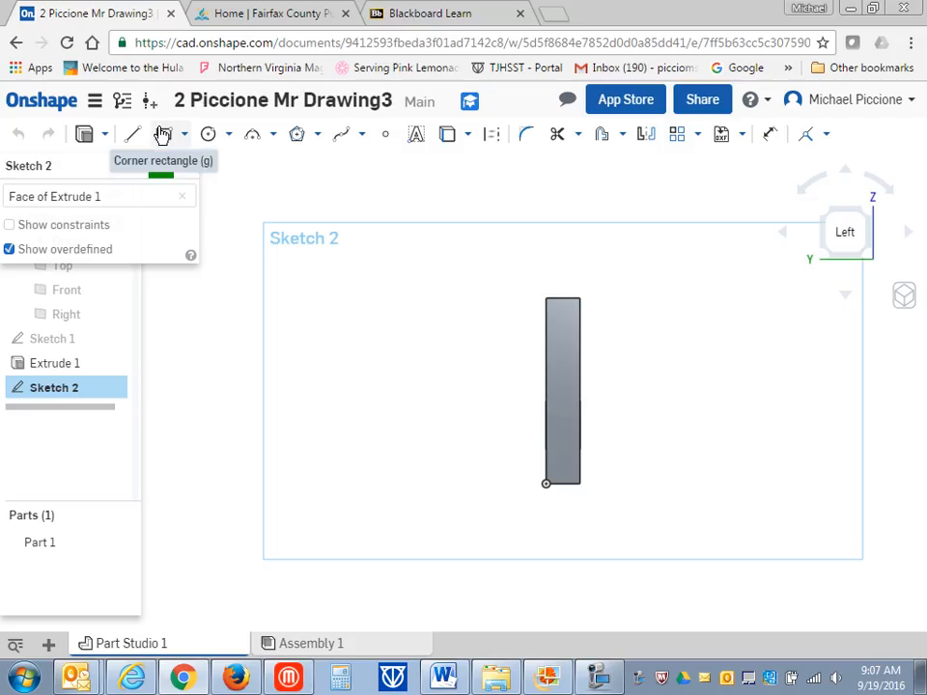
Draw a corner rectangle about 0.975 in wide and 2.05 in high outward from the end face's lower front corner.
click(163, 135)
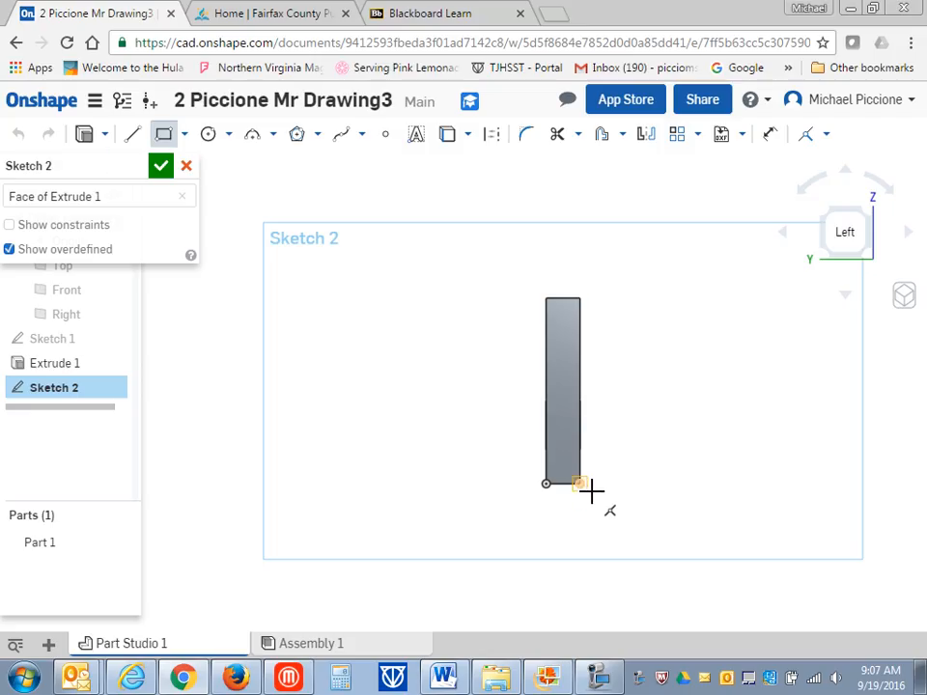
click(591, 491)
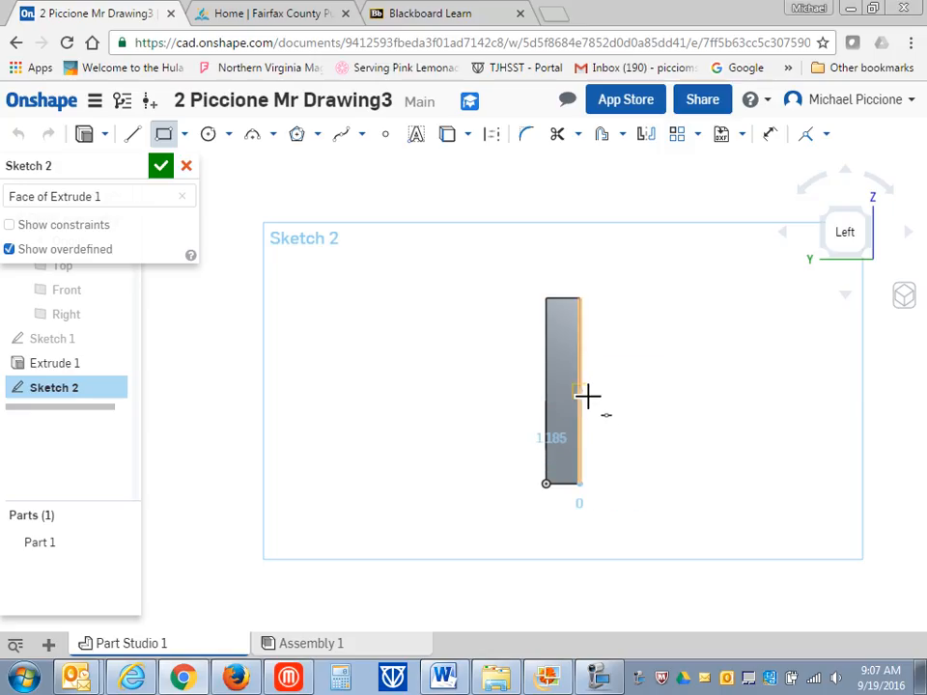
click(662, 329)
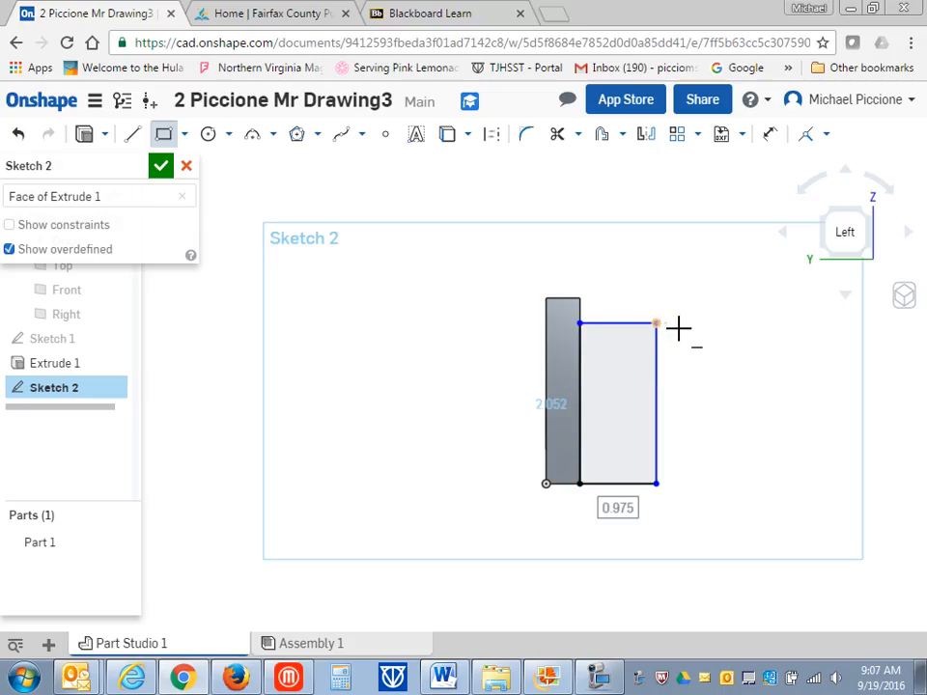
key(Escape)
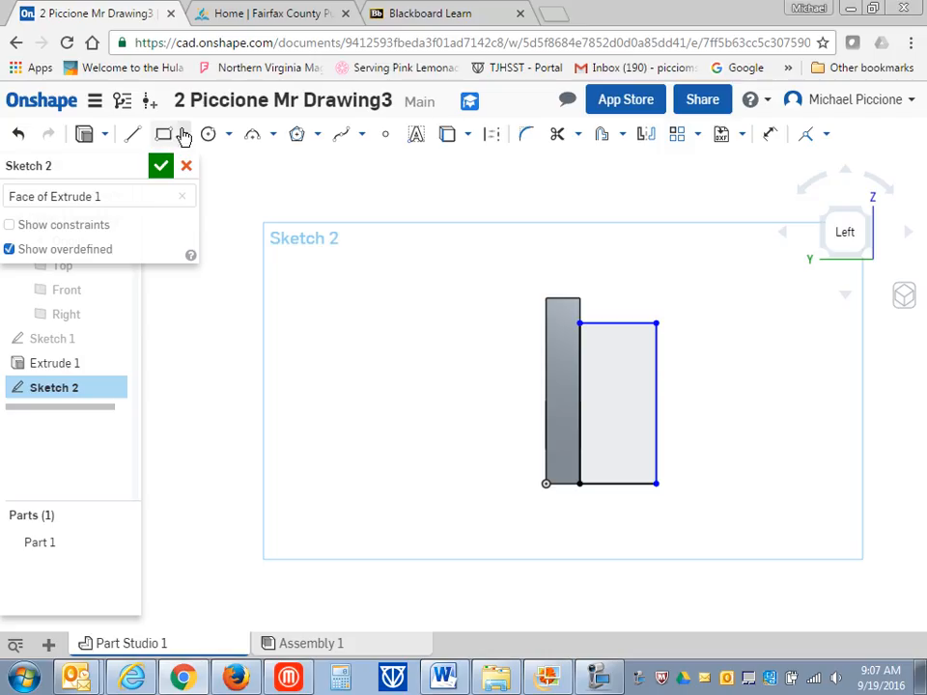
Draw a line about 1.79 in long sloping down from the new rectangle's top edge to its outer vertical edge.
click(135, 136)
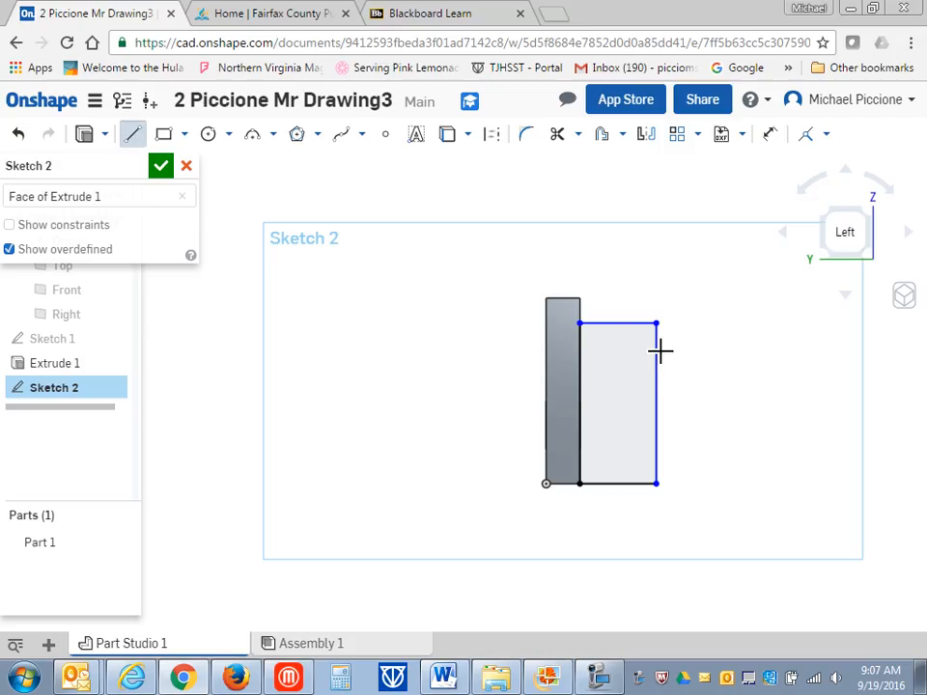
click(593, 323)
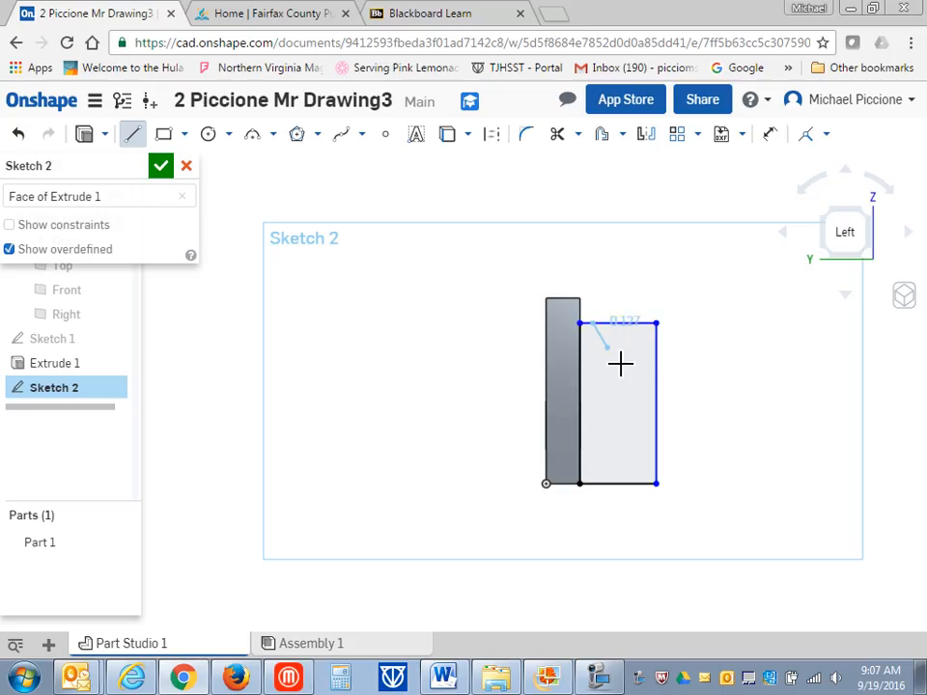
click(665, 454)
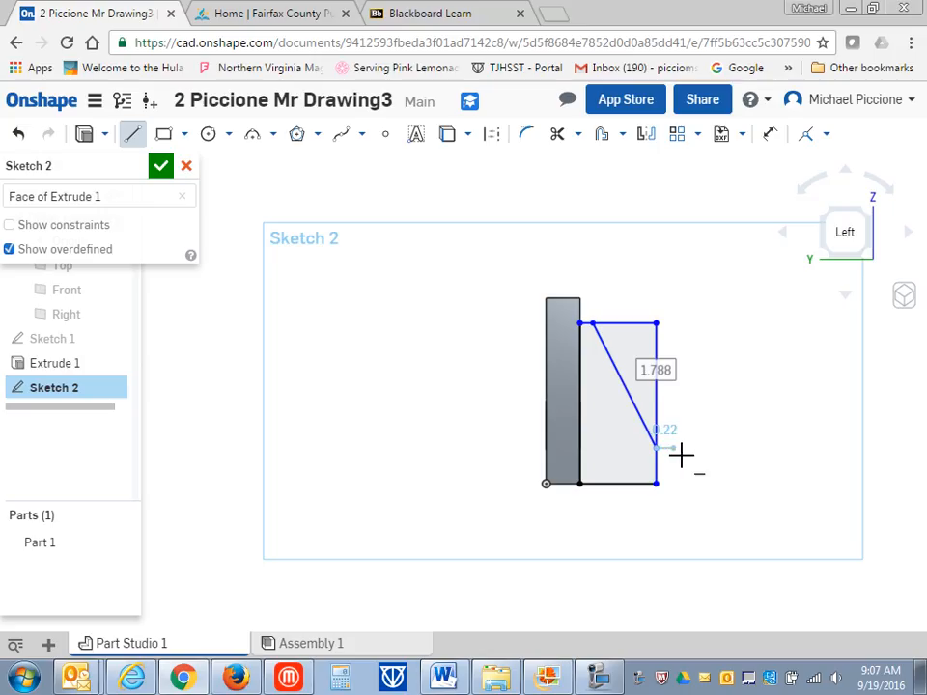
key(Escape)
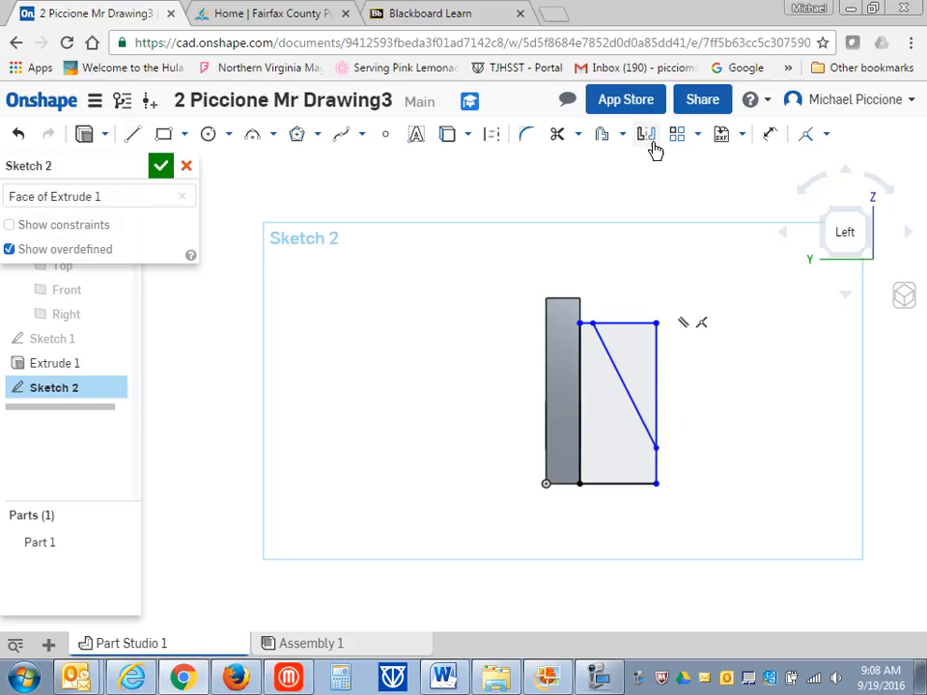
Dimension the overall width from the plate's back edge to the new rectangle's outer vertical edge at 1.75 in.
click(769, 135)
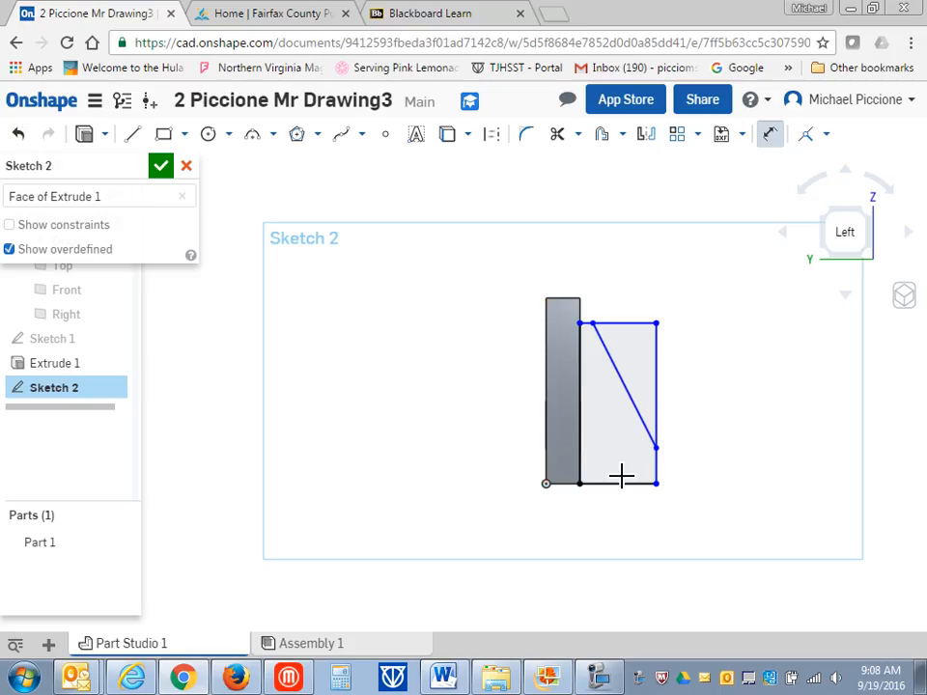
click(662, 476)
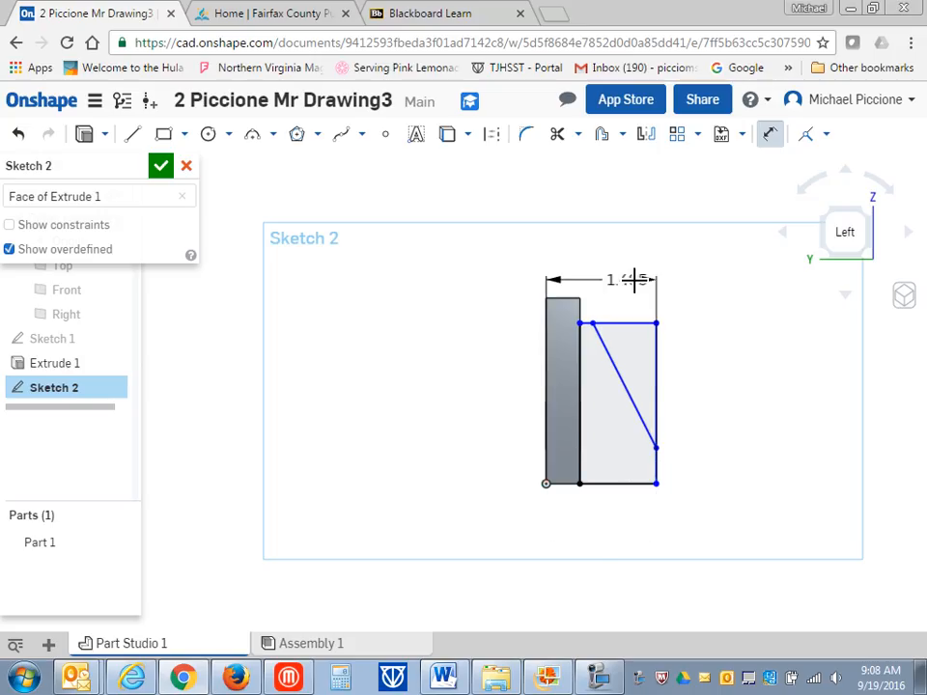
click(598, 244)
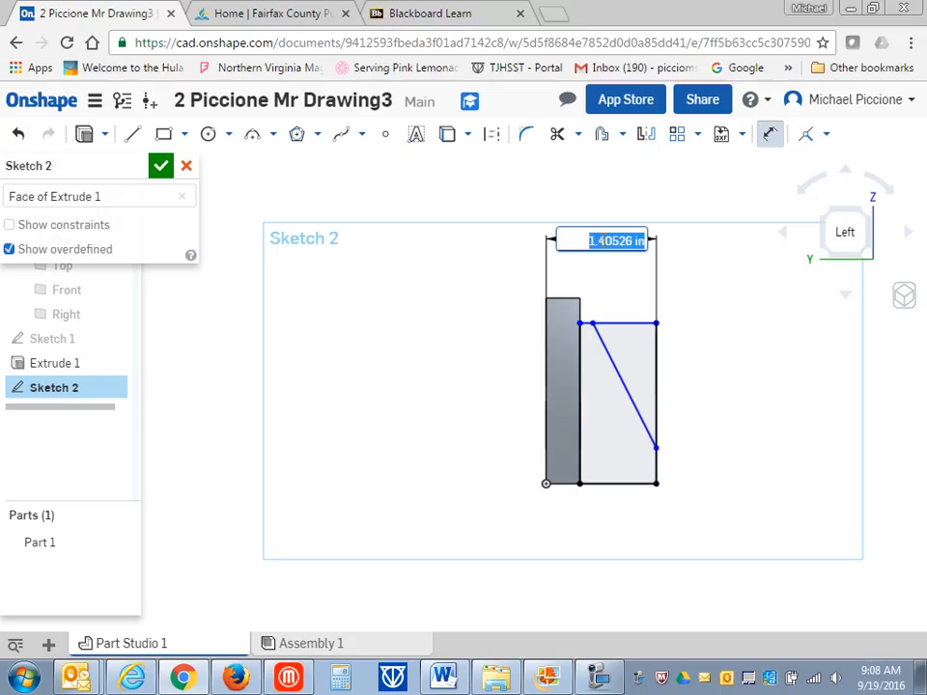
text(1)
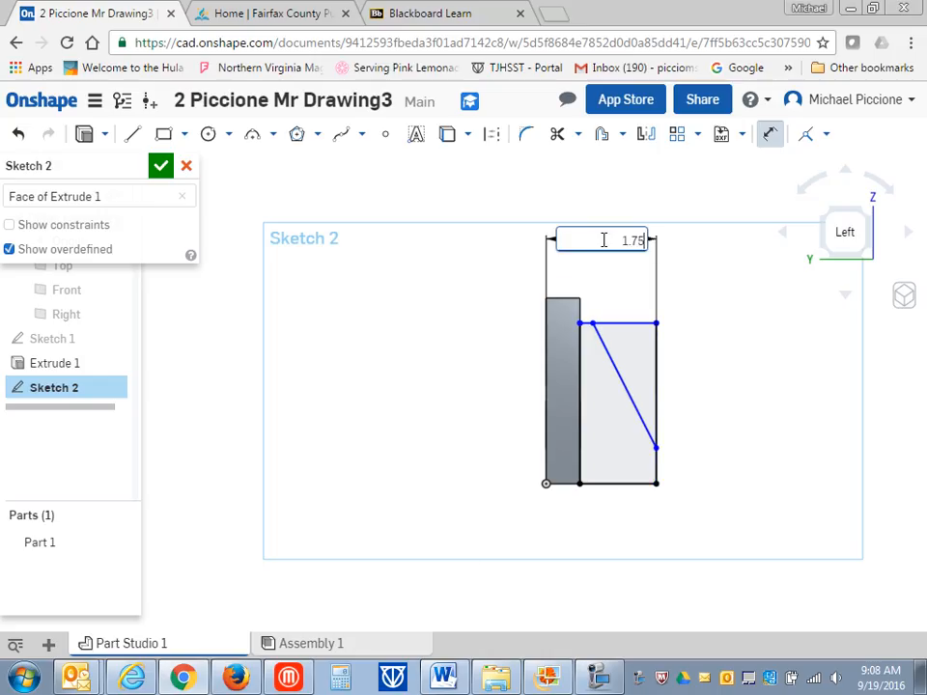
text(.75)
key(Return)
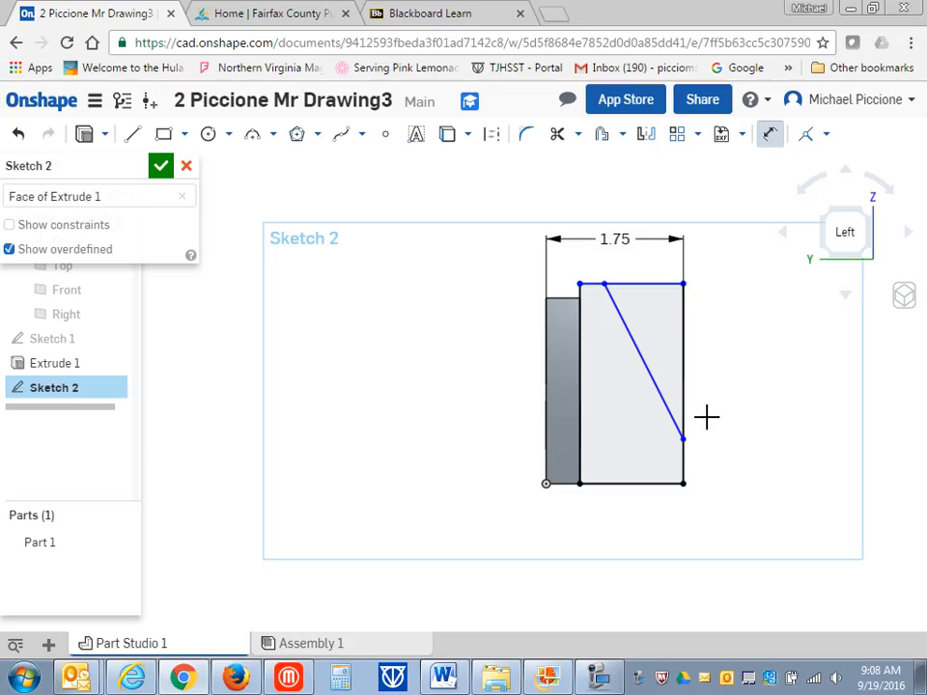
Dimension the height of the end-face rectangle at 2 in.
click(627, 484)
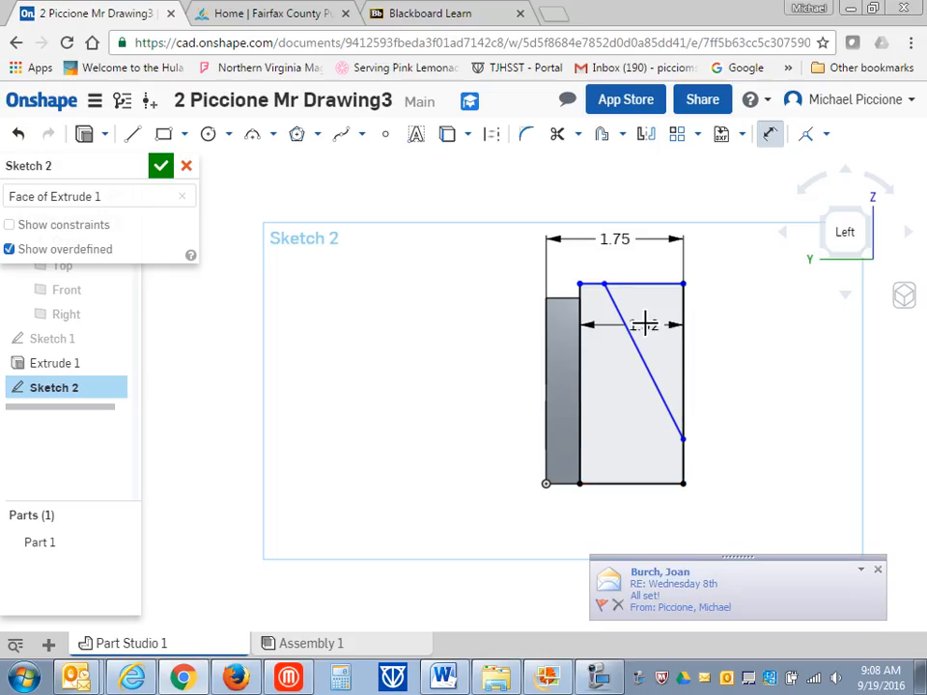
click(601, 287)
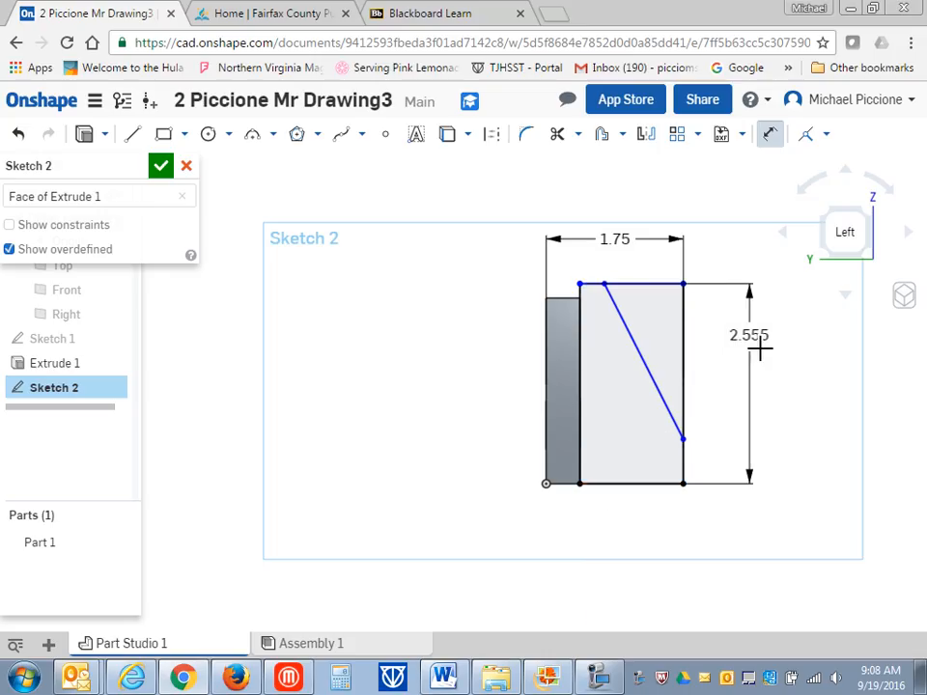
click(762, 394)
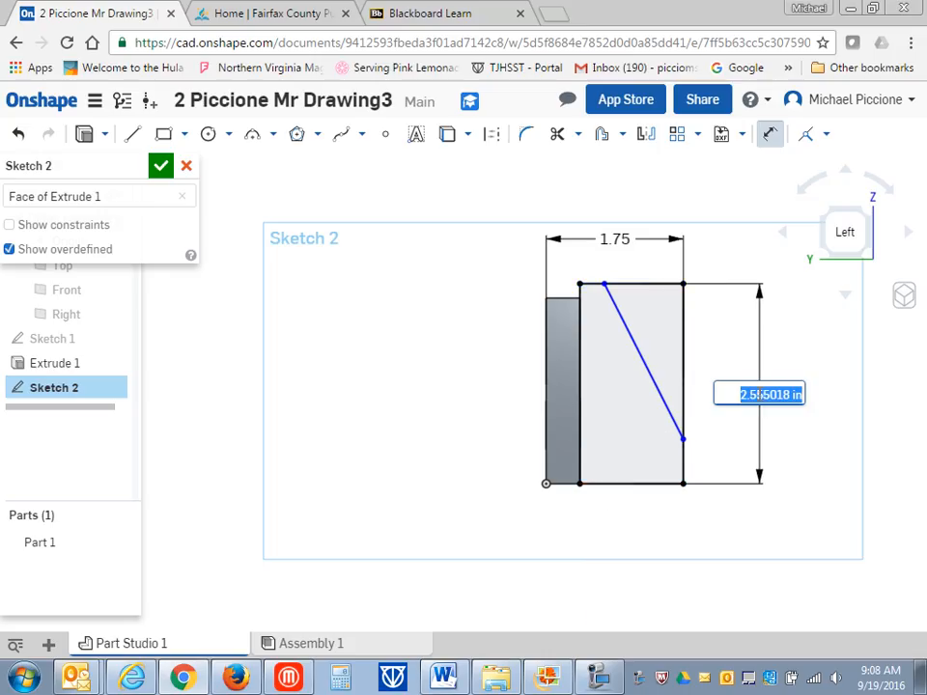
text(2)
key(Return)
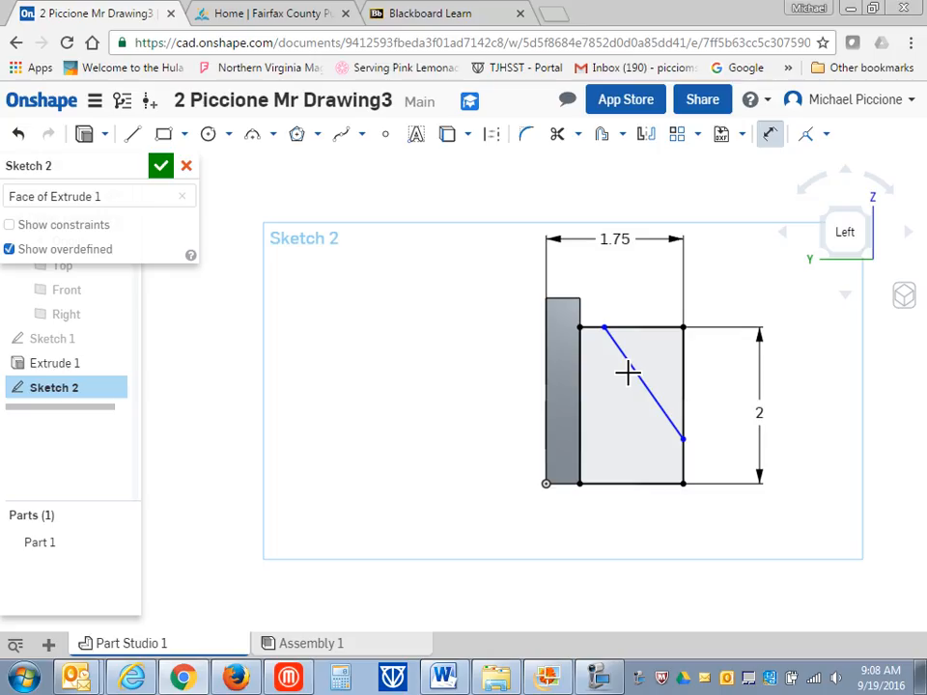
Dimension the sloped line's lower endpoint at 0.87 in above the rectangle's bottom edge.
click(661, 493)
click(684, 439)
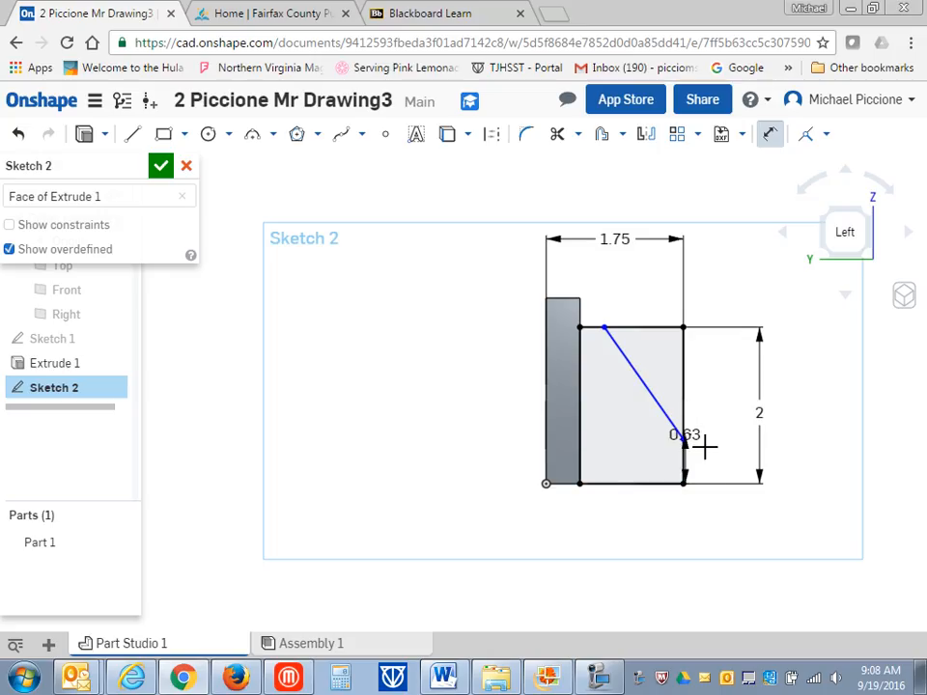
click(724, 455)
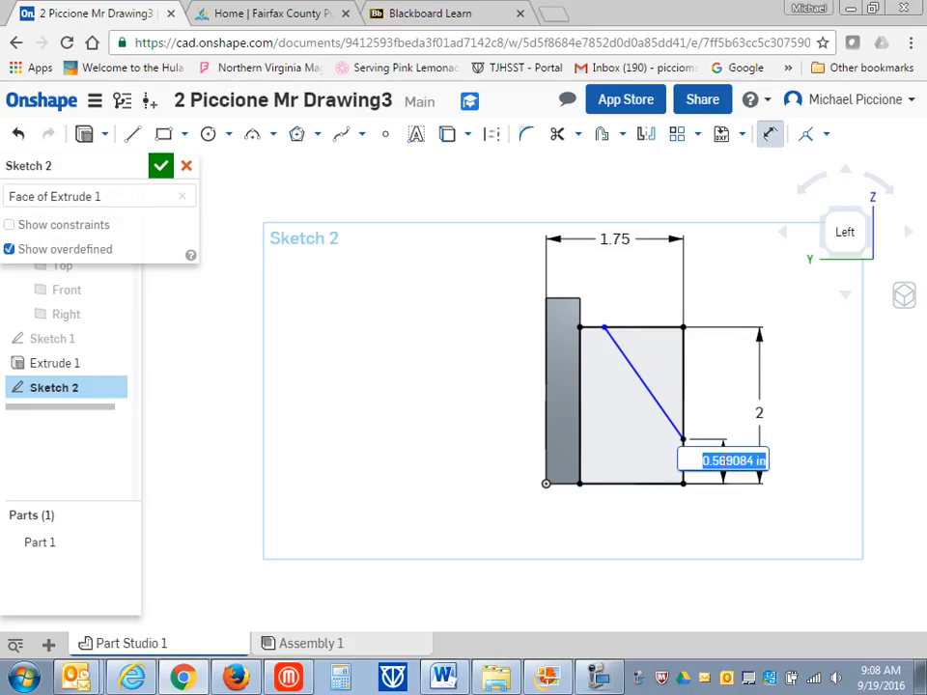
key(BackSpace)
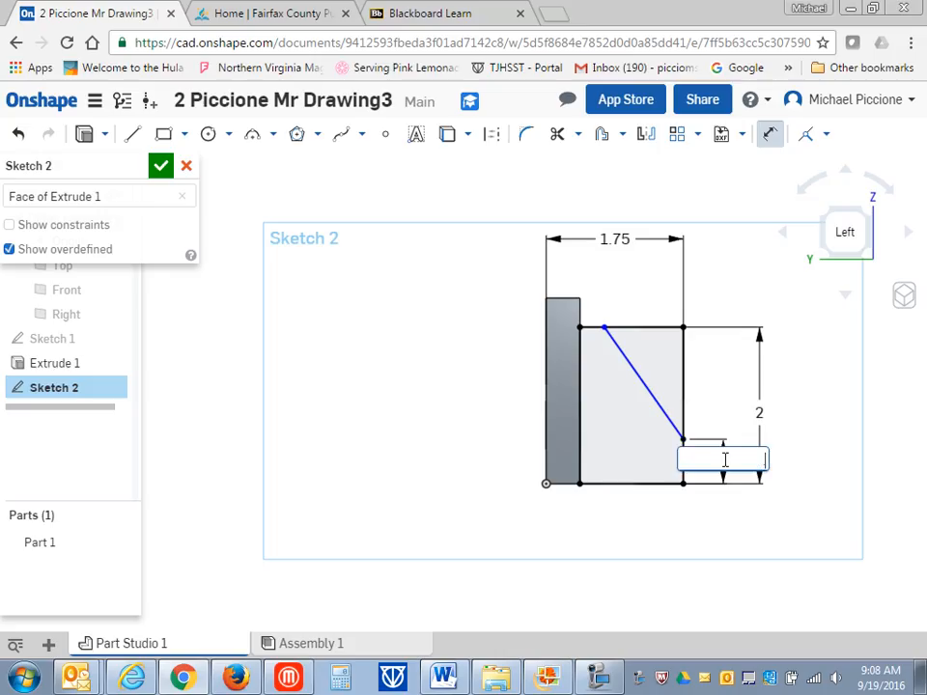
text(.87)
key(Return)
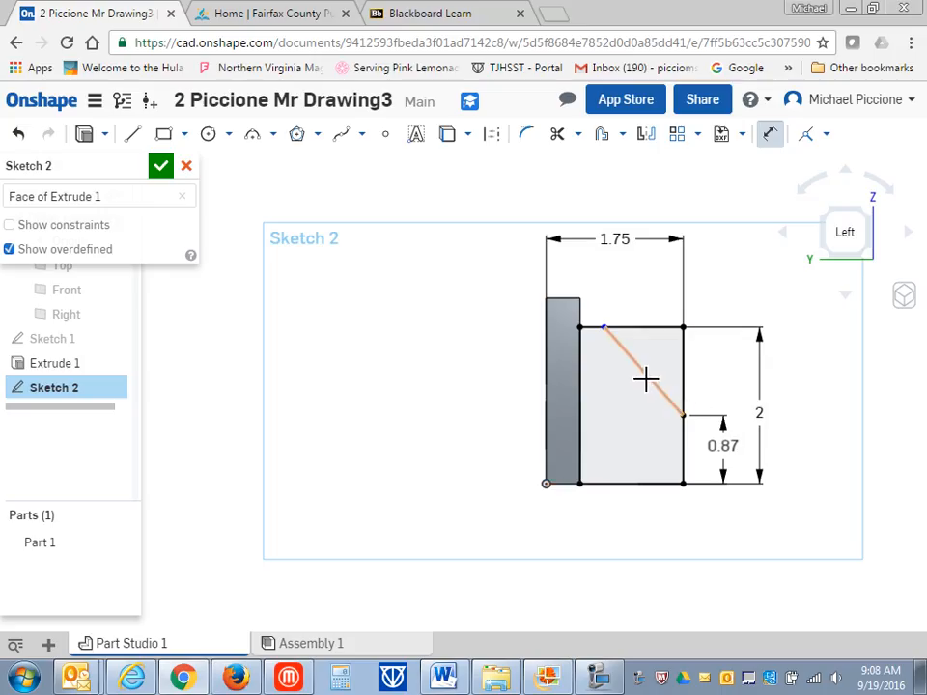
Dimension the angle between the sloped line and the rectangle's outer vertical edge at 30 degrees.
click(687, 372)
click(655, 384)
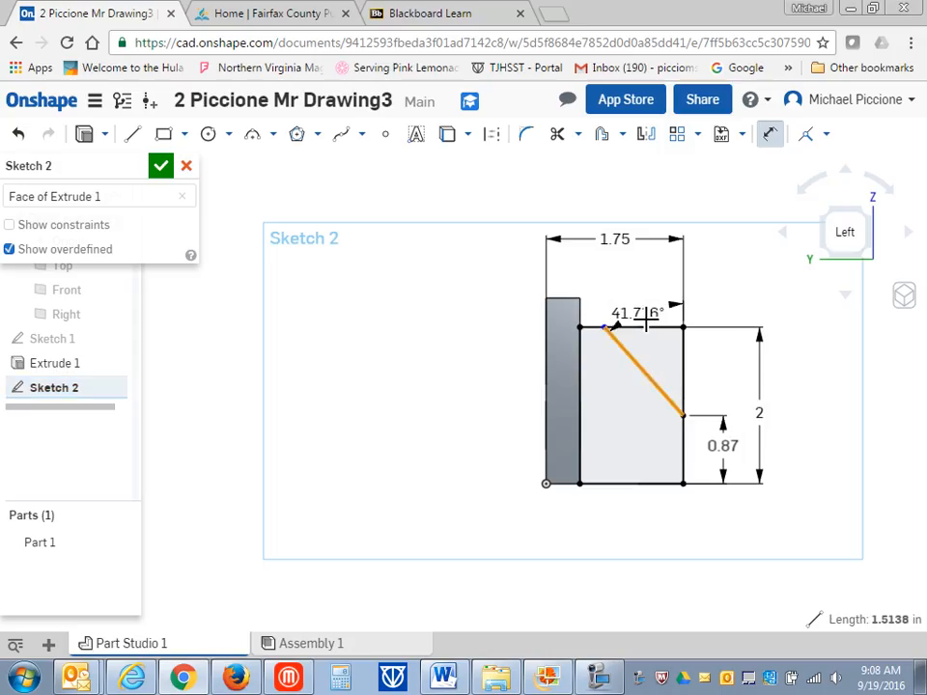
click(657, 295)
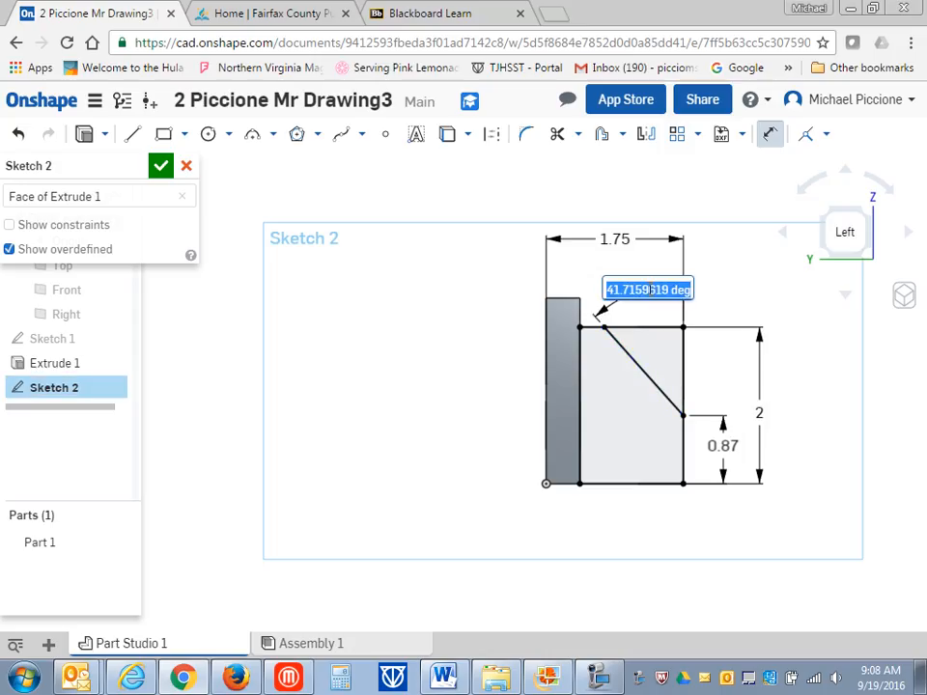
text(3)
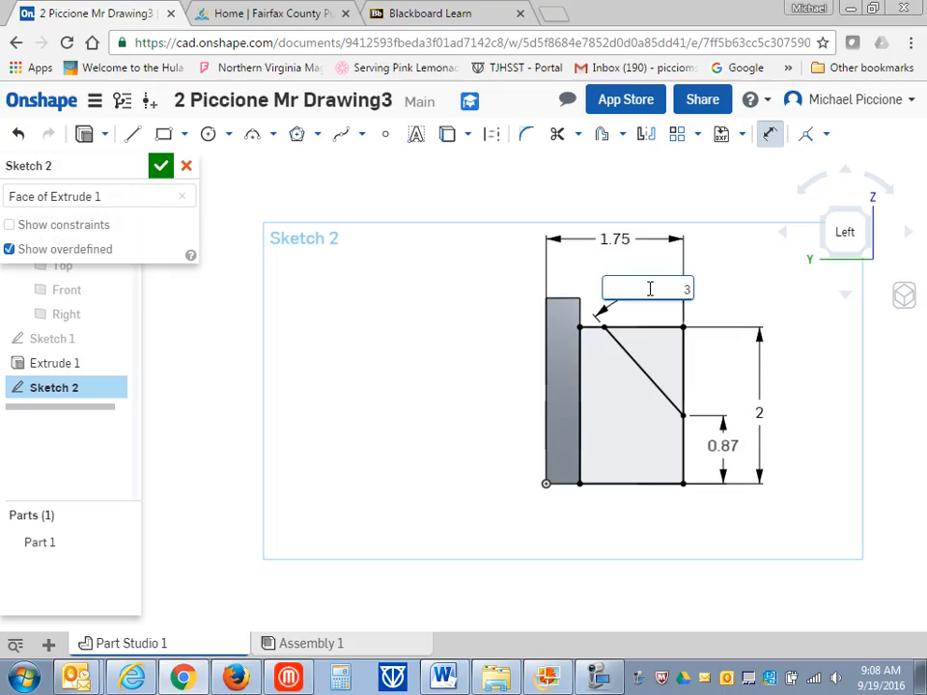
text(0)
key(Return)
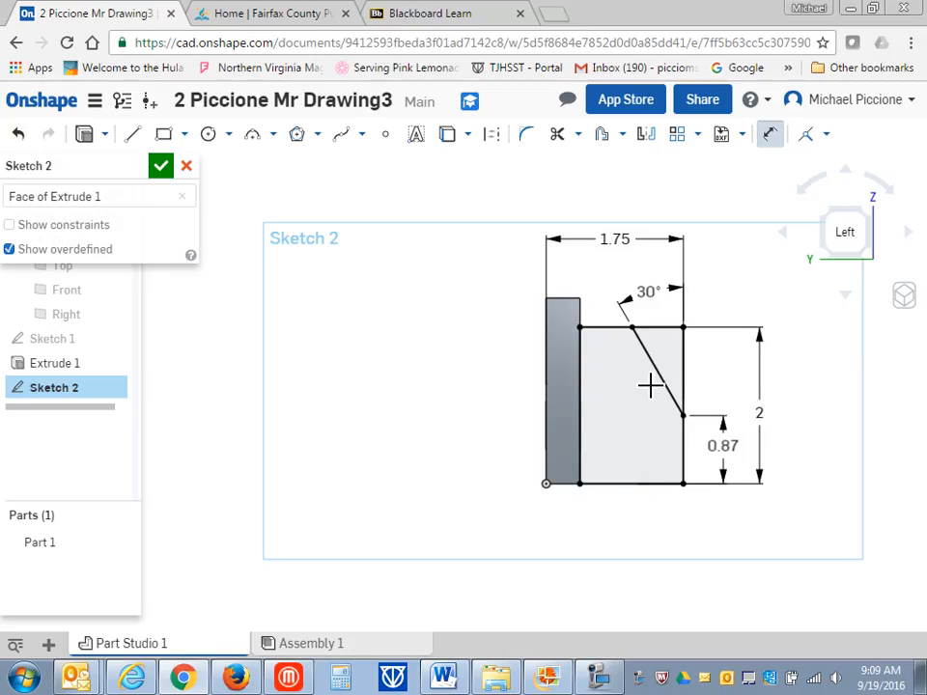
Start an Extrude of the end-face sketch using only the sloped profile, excluding the triangular region at its upper outer corner.
right_drag(754, 295, 705, 329)
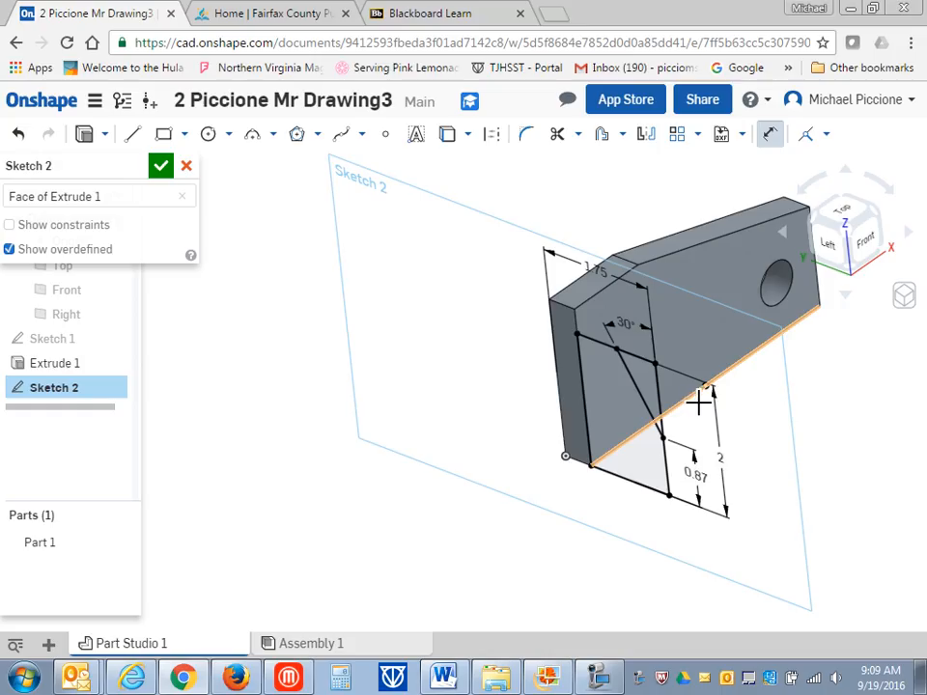
click(92, 142)
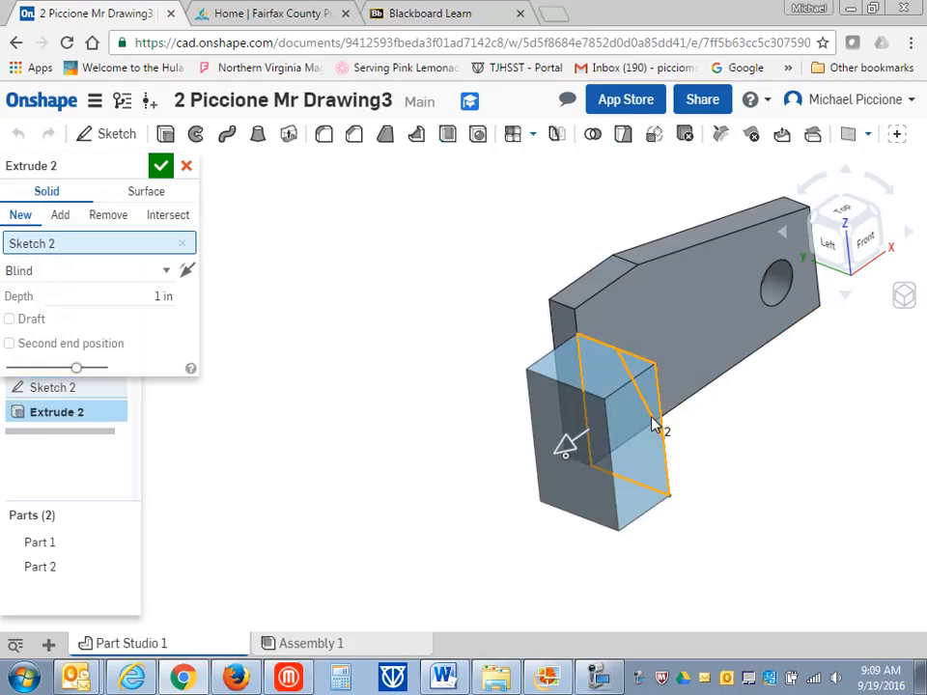
click(830, 251)
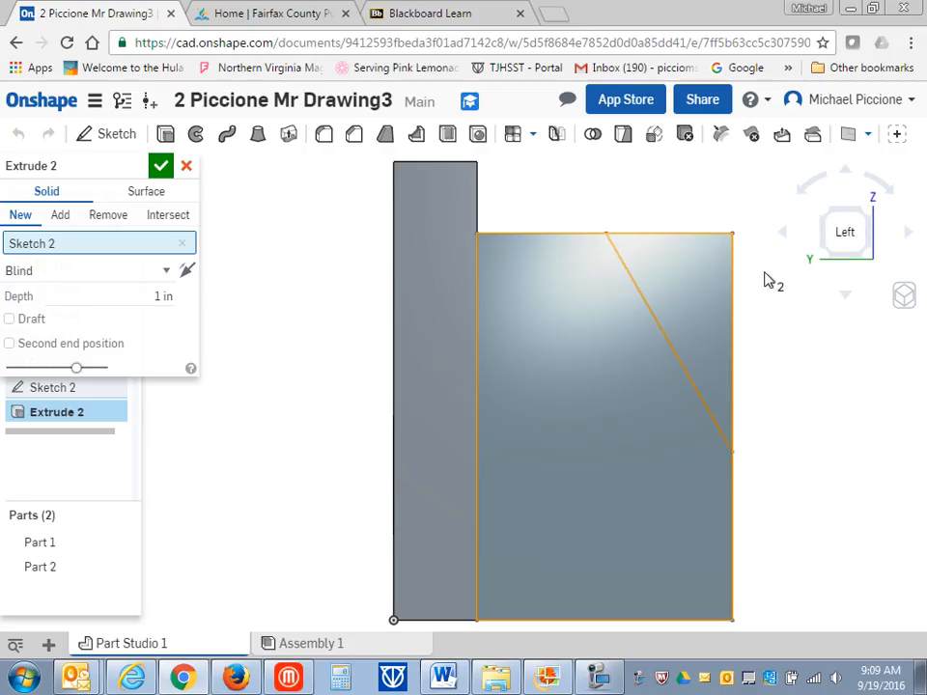
click(704, 305)
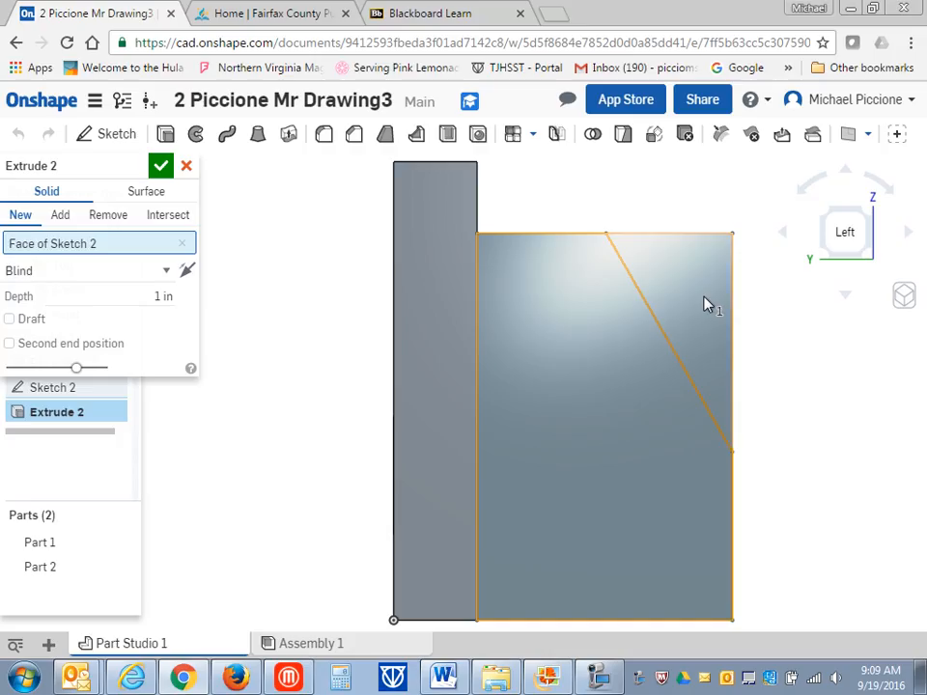
right_drag(811, 280, 782, 306)
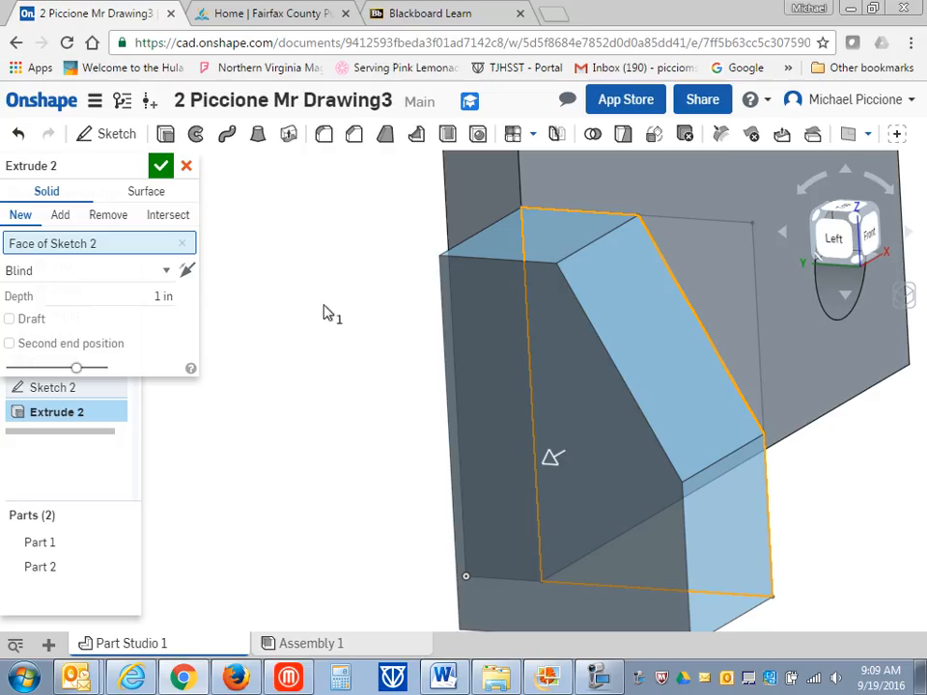
Finish the extrusion as an Add merged with Part 1, in the opposite direction along the plate, with a blind depth of 0.43 in.
click(60, 215)
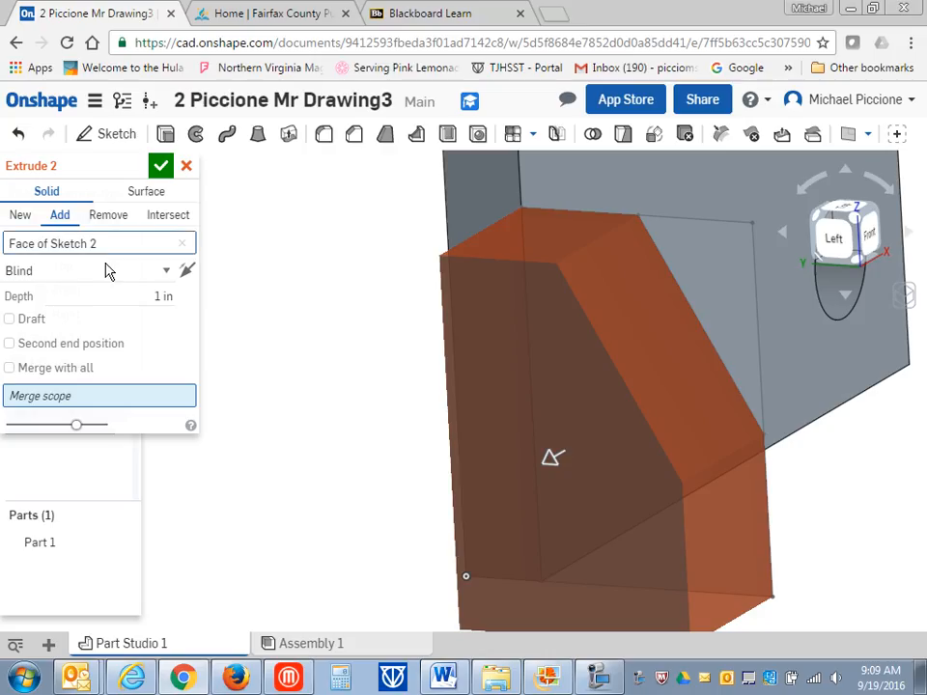
click(187, 273)
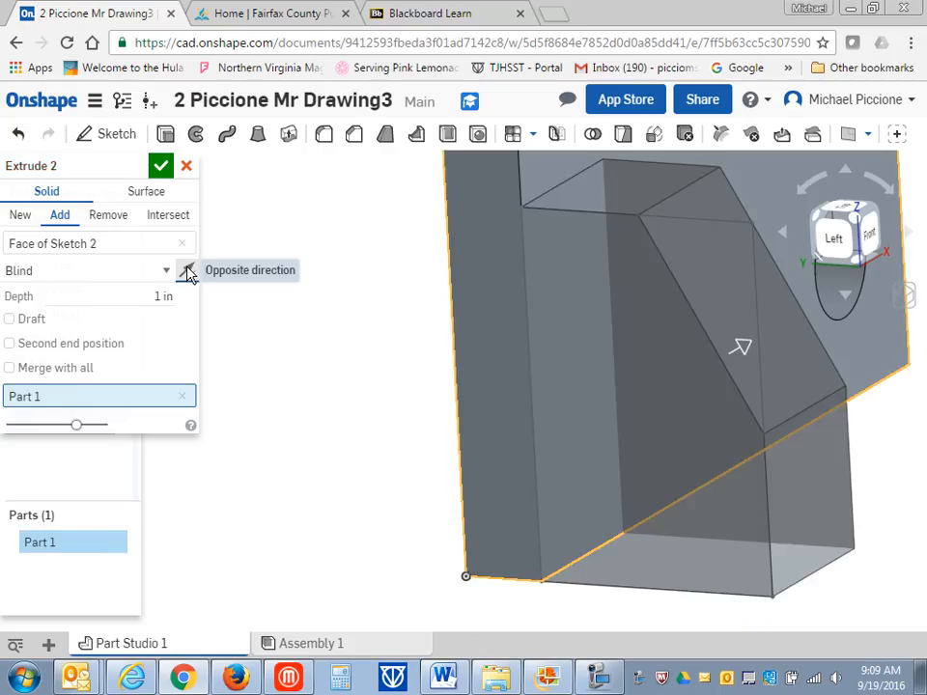
click(65, 296)
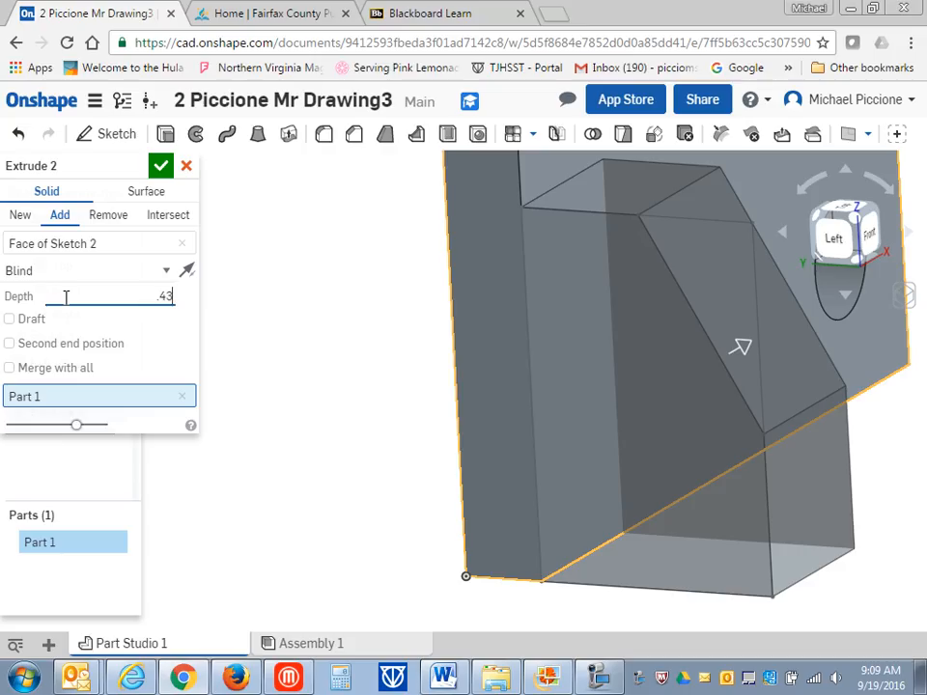
text(.43)
key(Return)
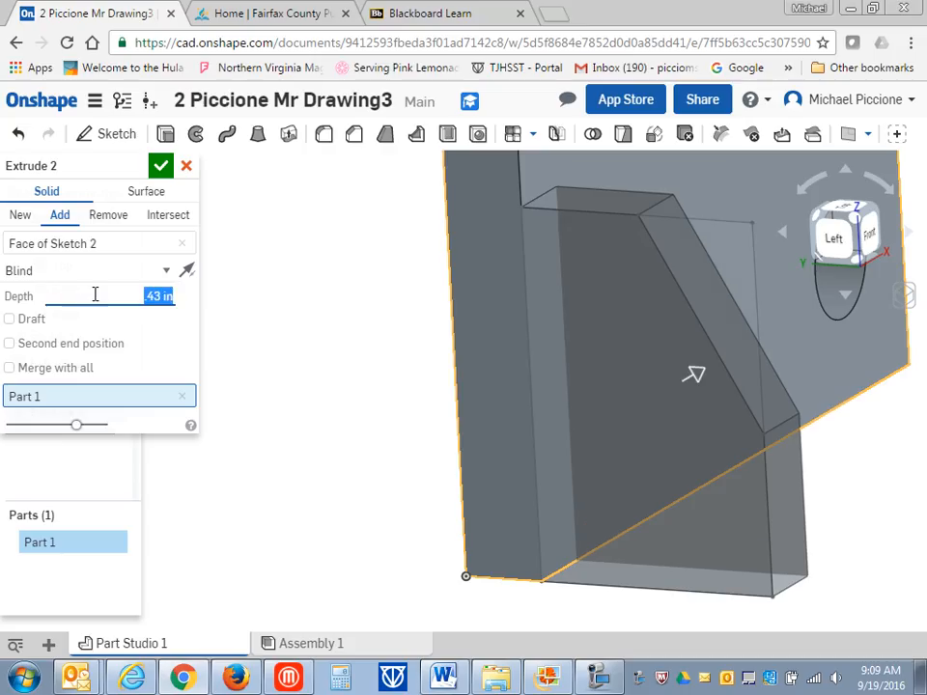
click(160, 167)
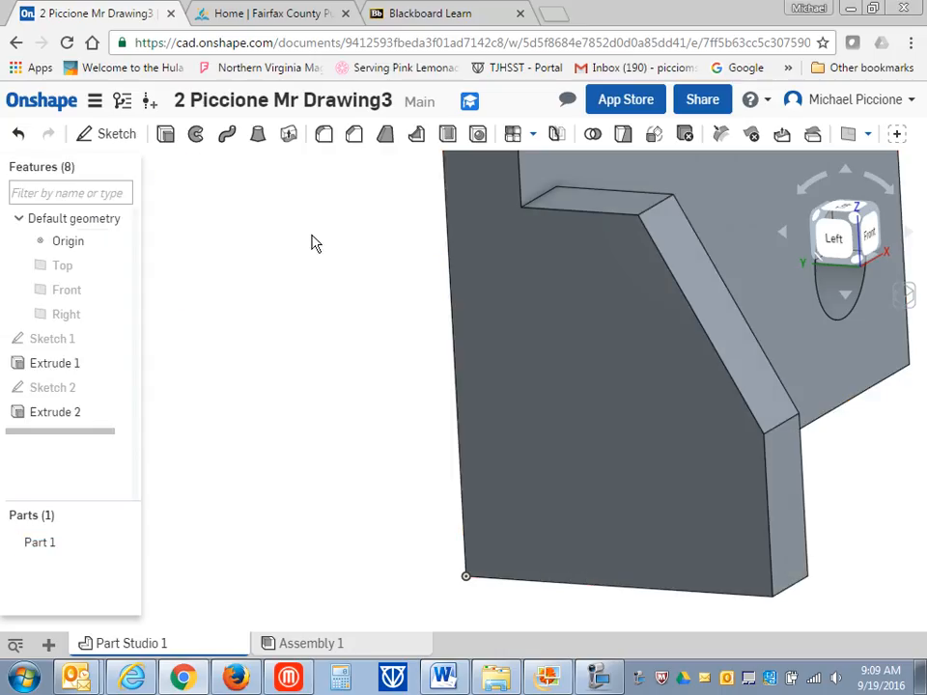
Start a new sketch on the part's L-shaped bottom face.
scroll(307, 282, up, 2)
scroll(306, 282, down, 3)
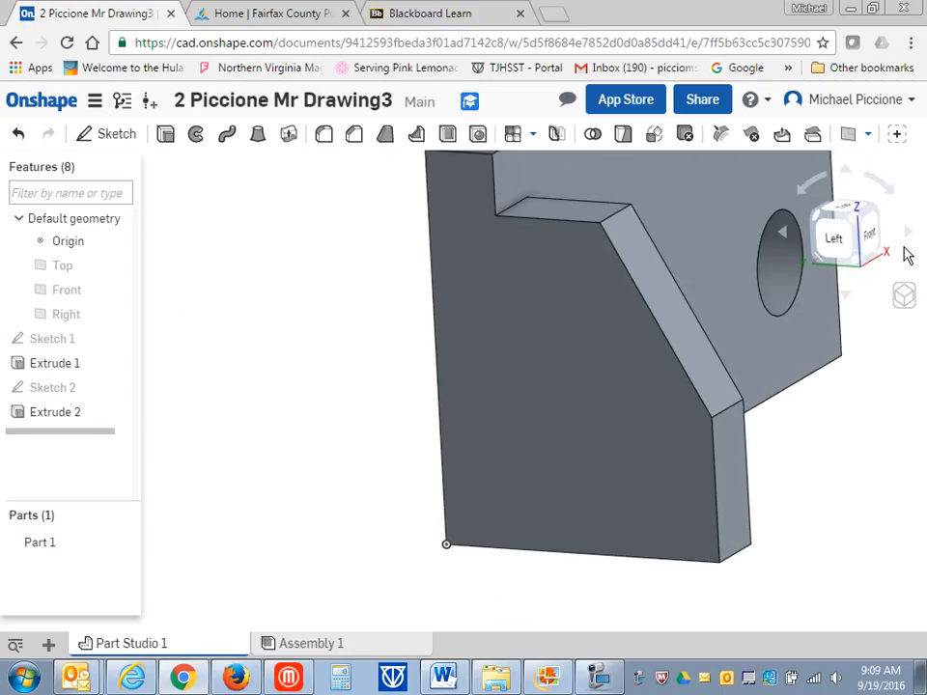
click(905, 295)
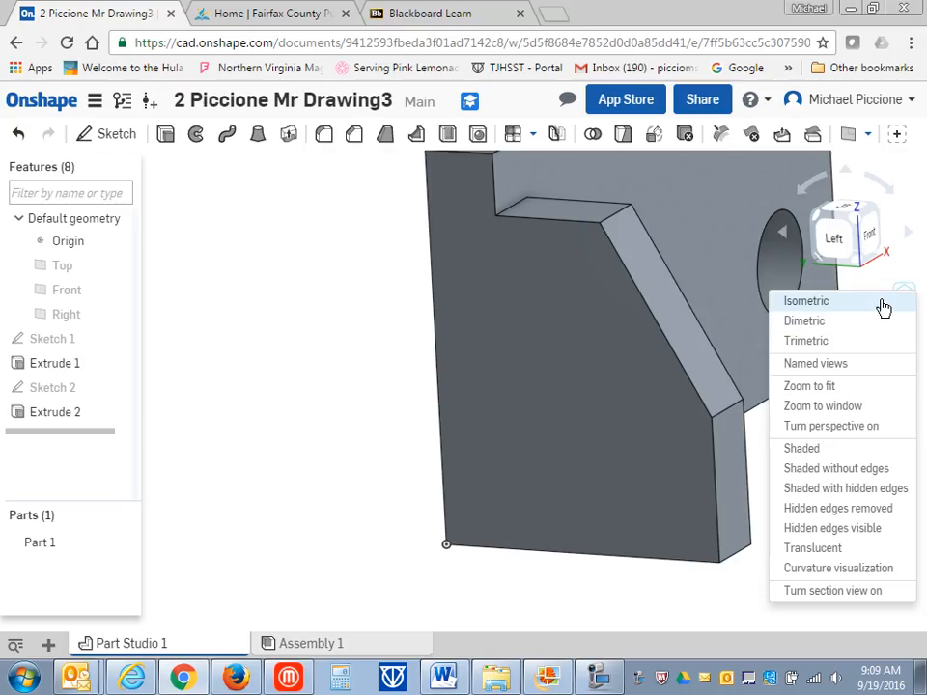
click(883, 306)
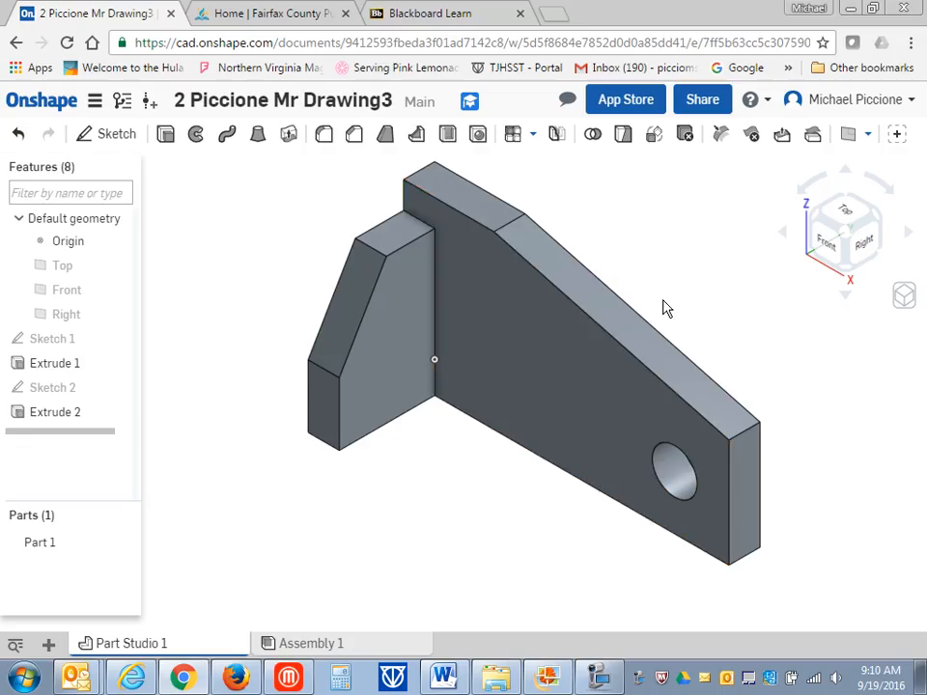
right_drag(664, 308, 663, 224)
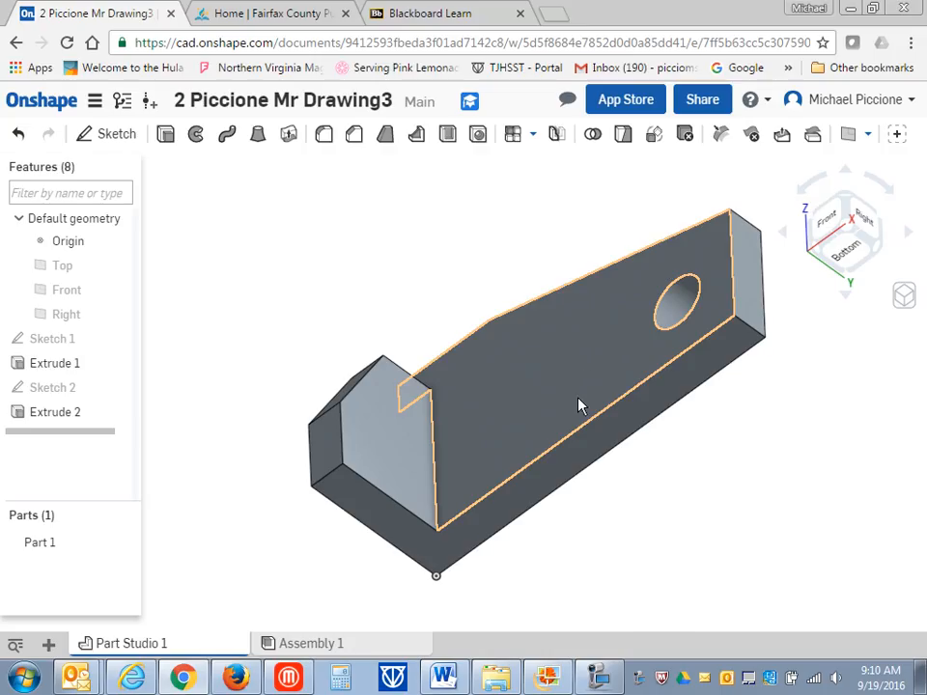
click(518, 501)
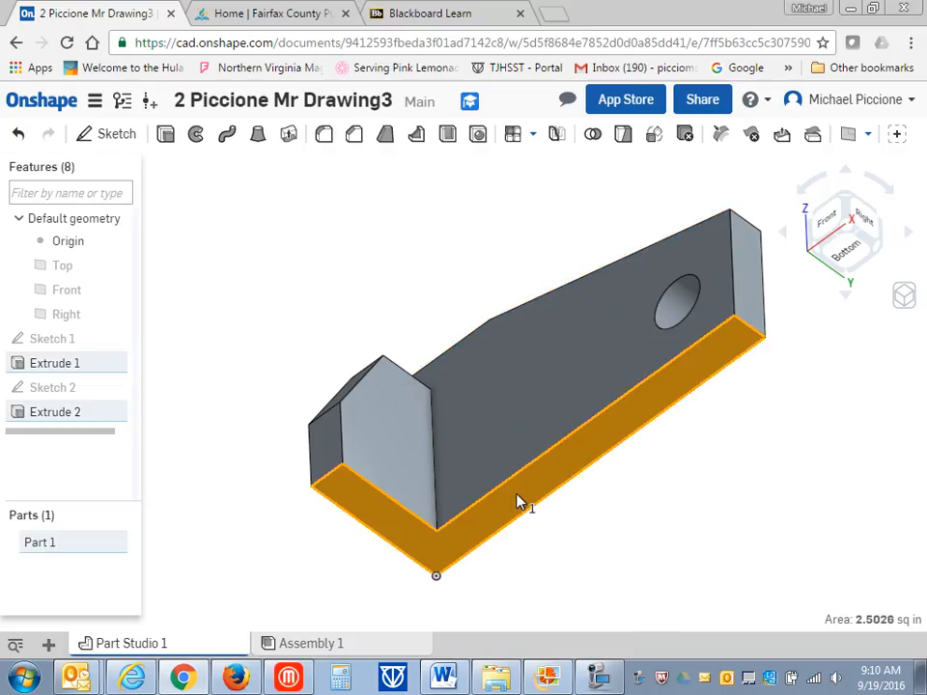
right_click(517, 501)
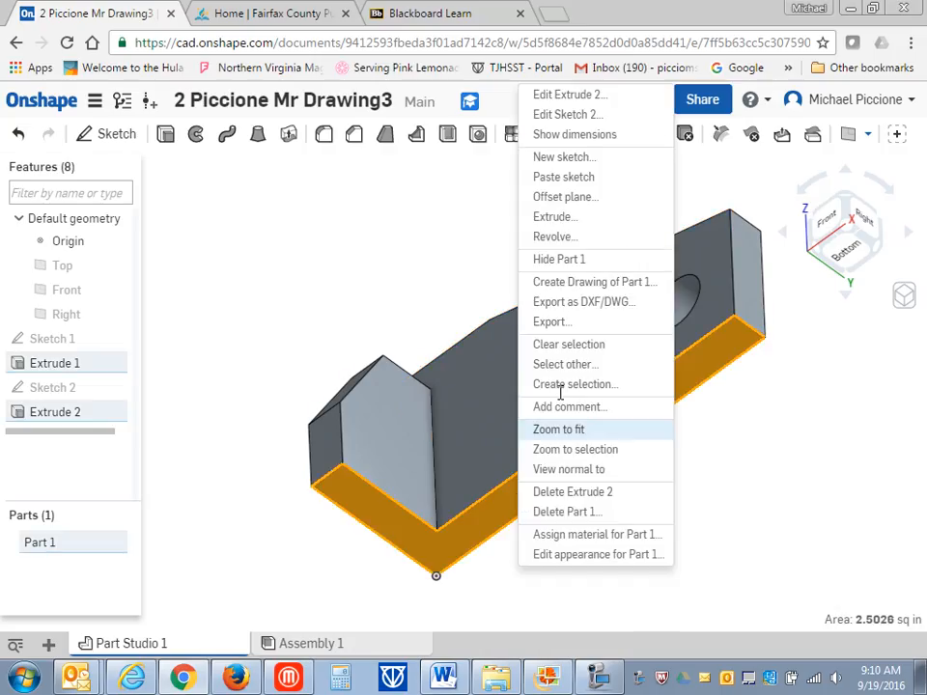
click(562, 159)
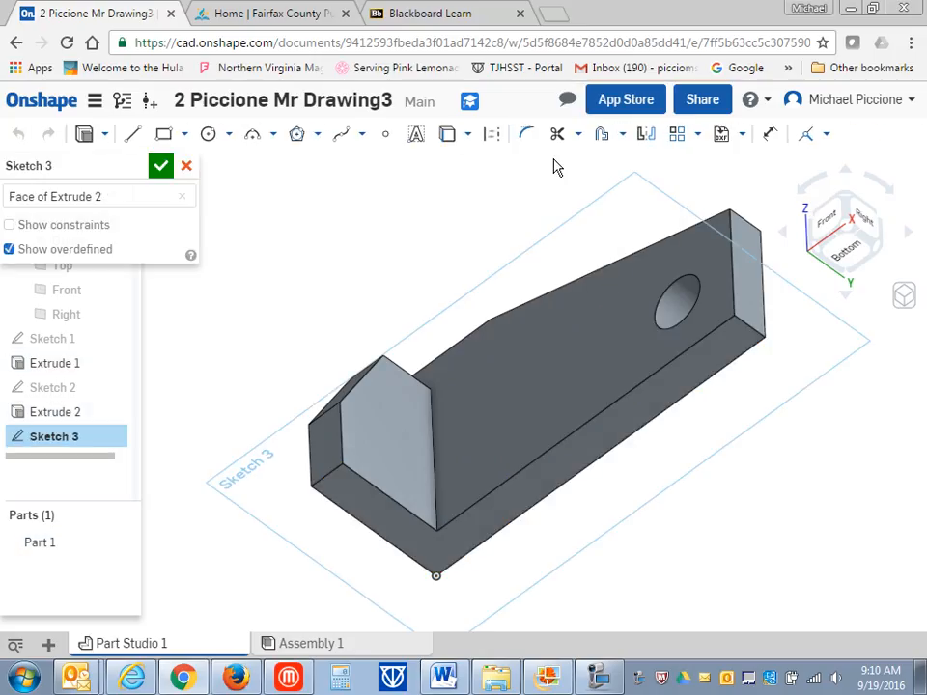
Draw a sloped line from the short leg's inner end corner to the long leg's inner edge, about 70% of the way along it.
right_click(778, 385)
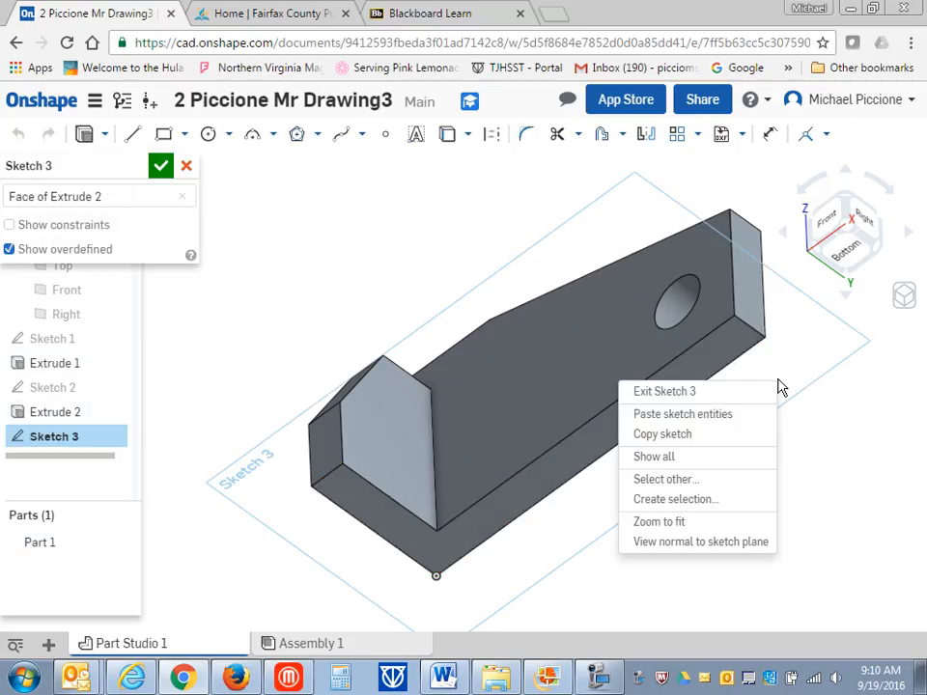
click(735, 522)
key(n)
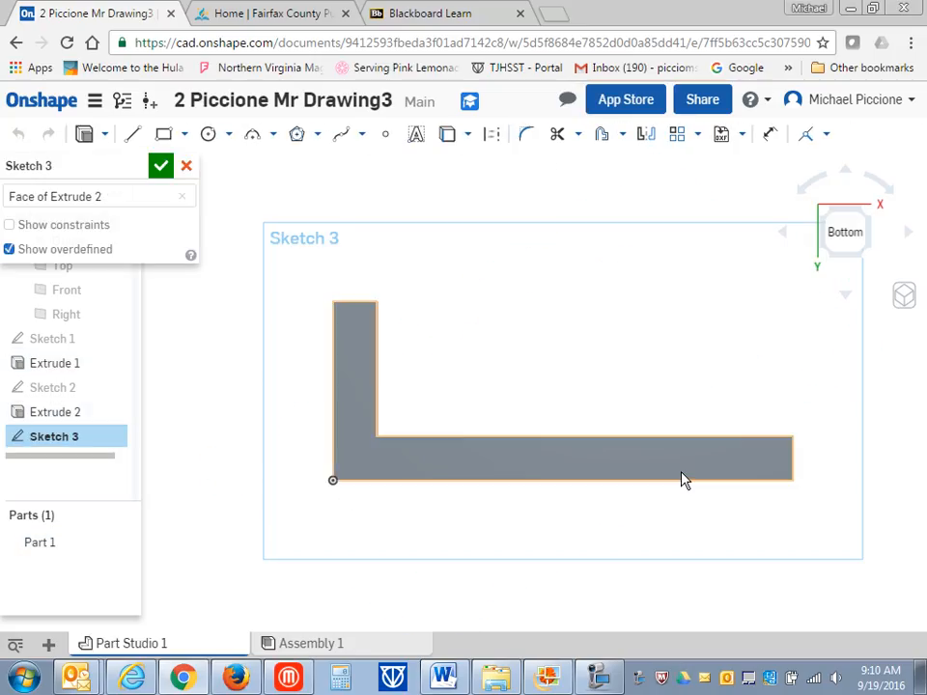
click(133, 136)
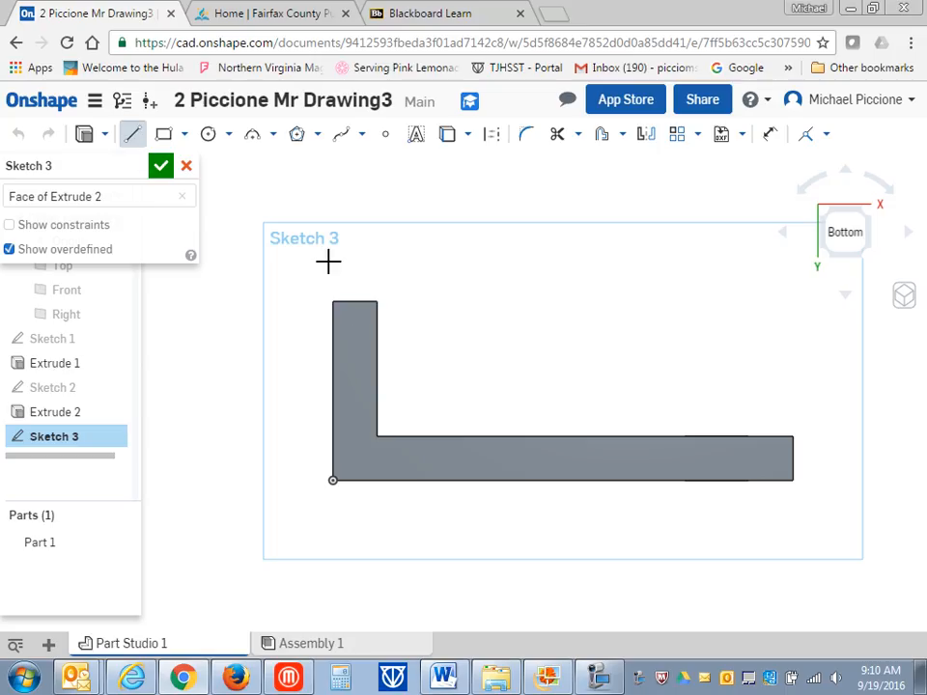
click(388, 307)
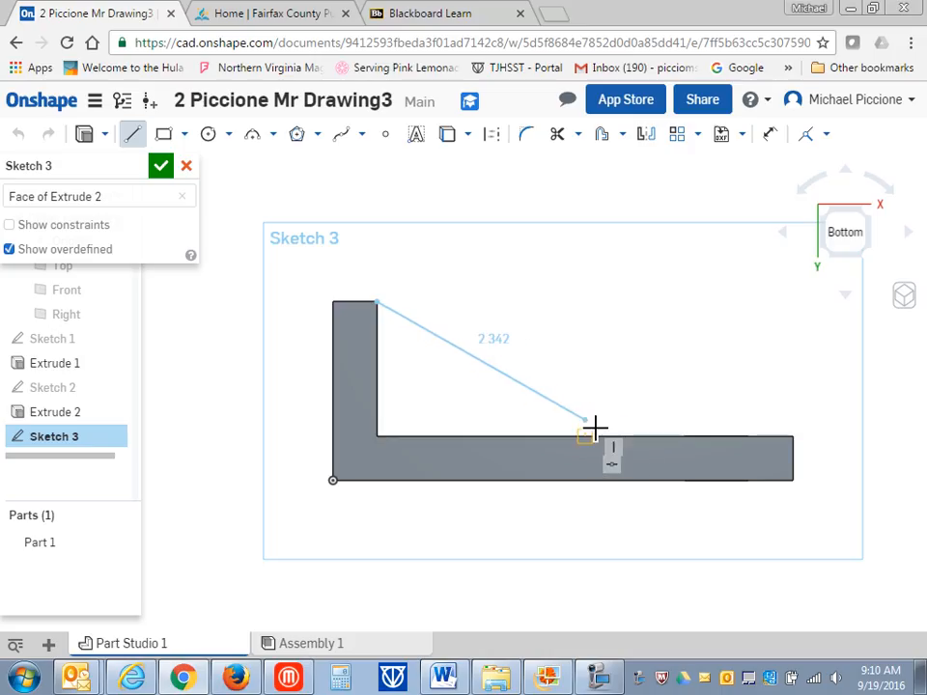
click(682, 442)
key(Escape)
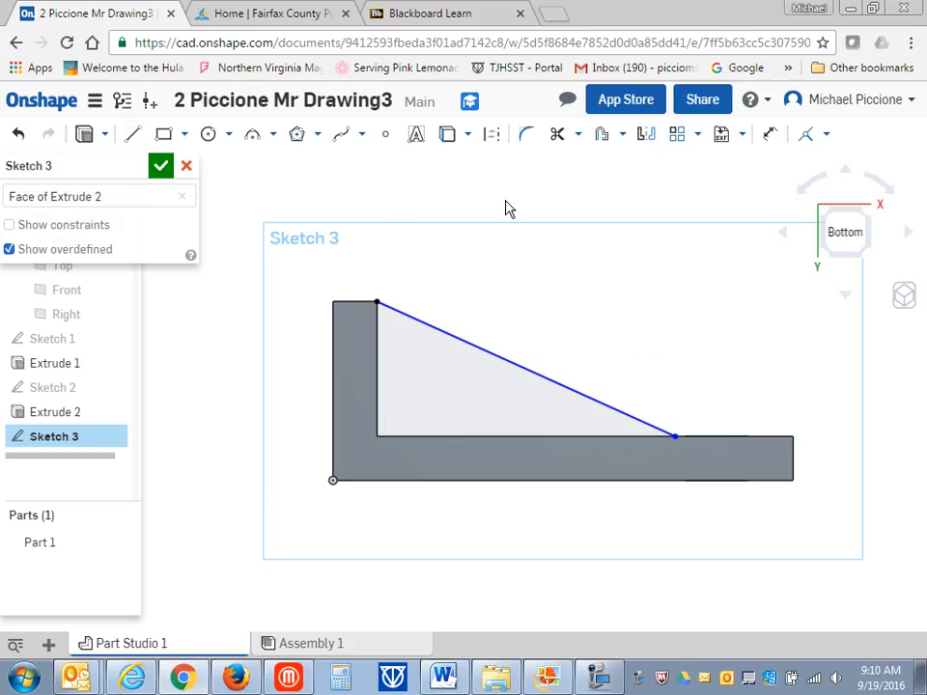
Dimension the distance from the short leg's outer edge to the sloped line's endpoint on the long leg as 2.5 in.
click(771, 136)
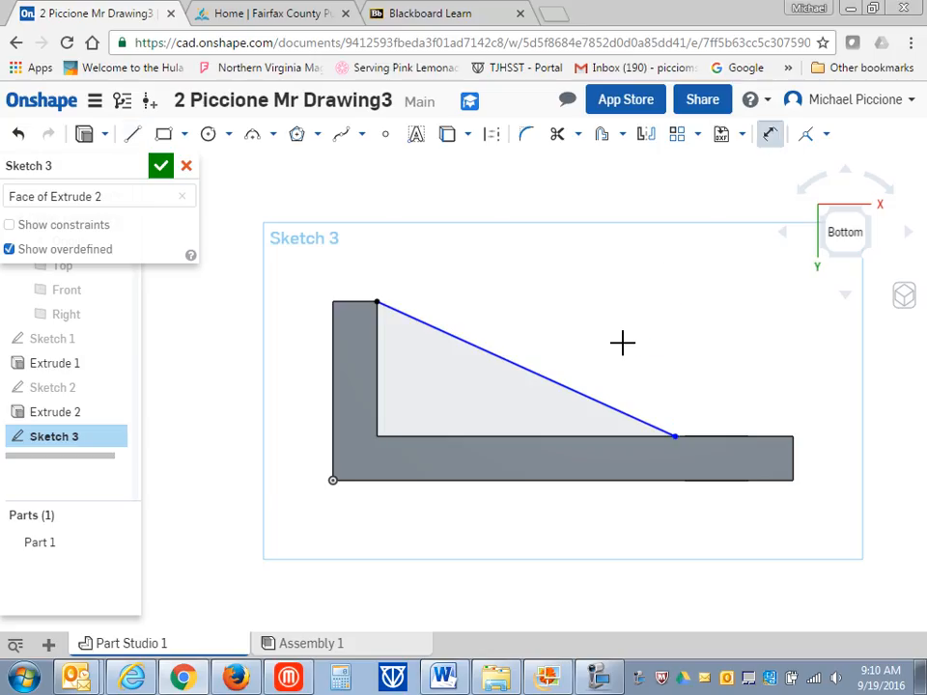
click(340, 417)
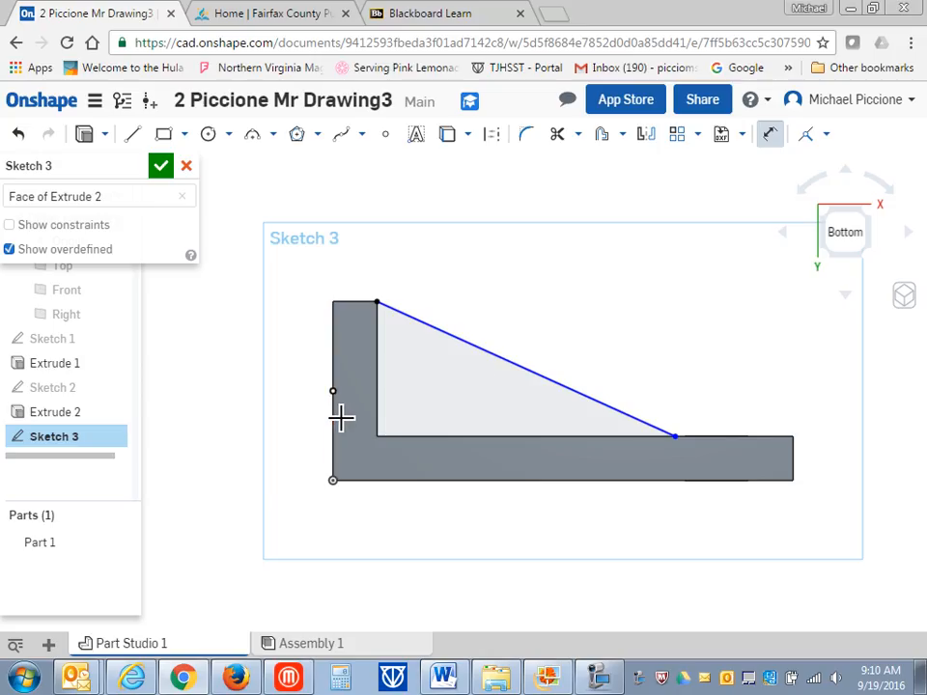
click(683, 442)
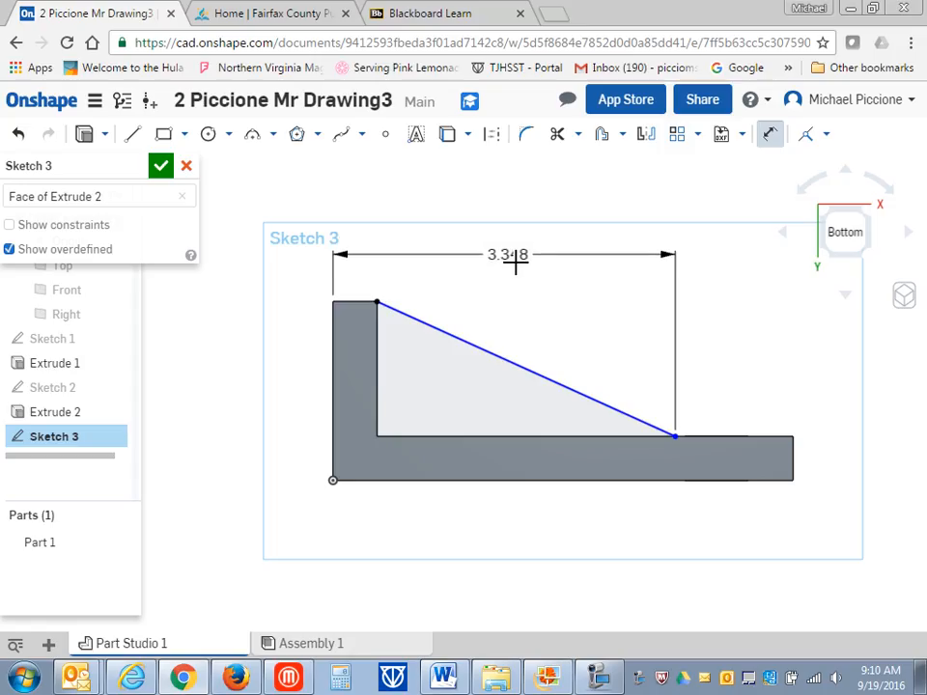
click(527, 255)
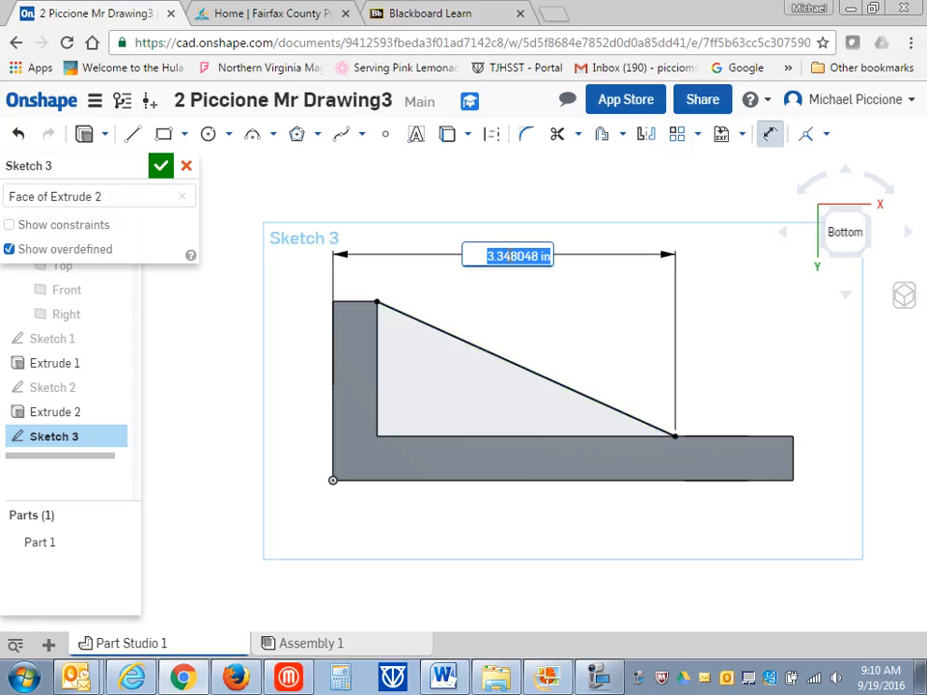
text(2.5)
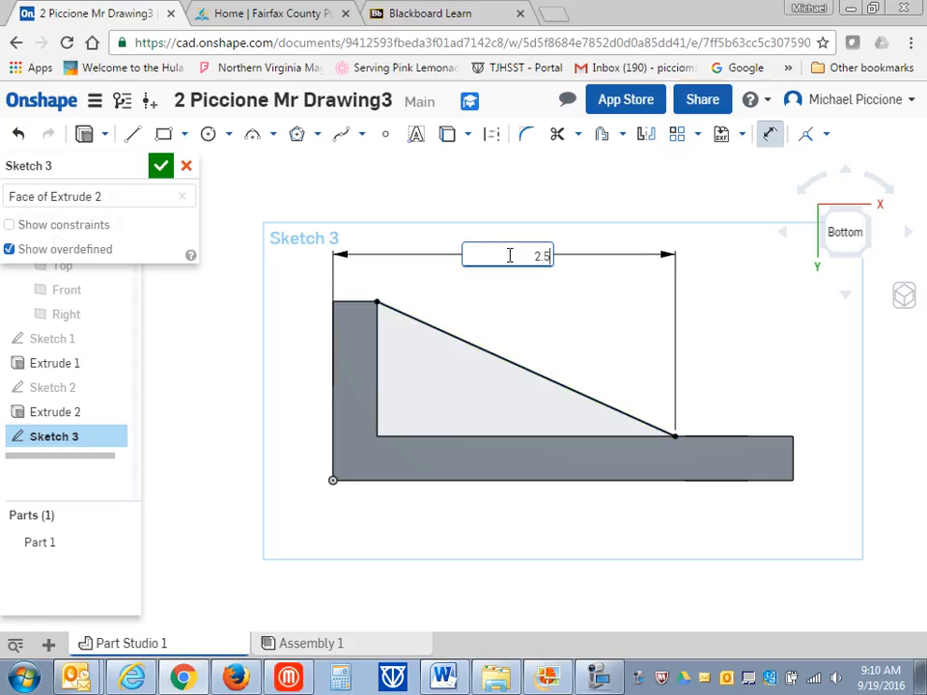
key(Return)
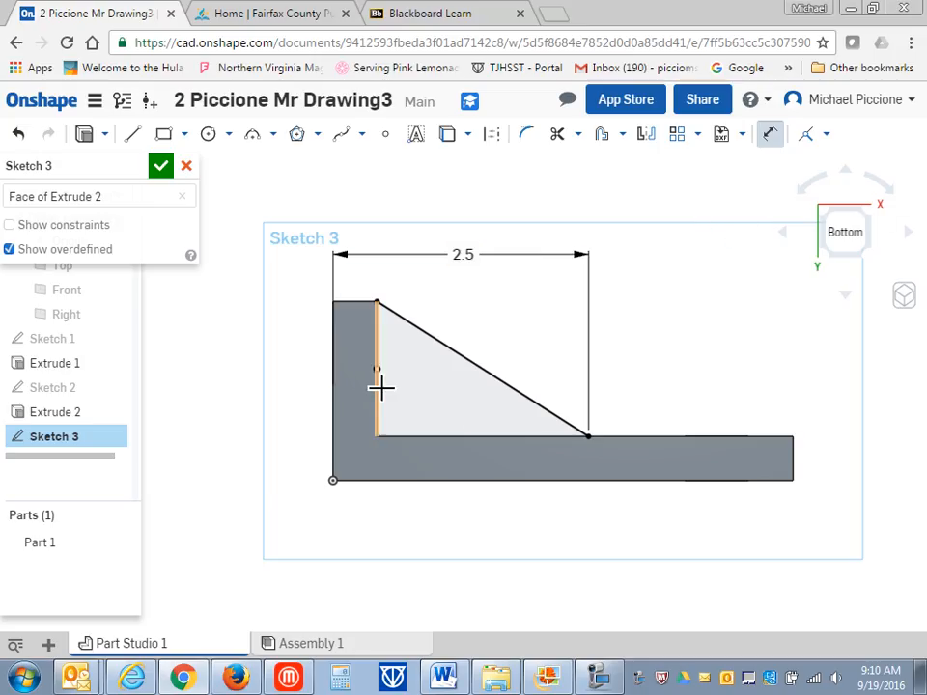
Extrude the triangular region between the legs as an Add to Part 1, in the opposite direction into the bracket, with a blind depth of 0.43 in.
right_drag(734, 277, 713, 320)
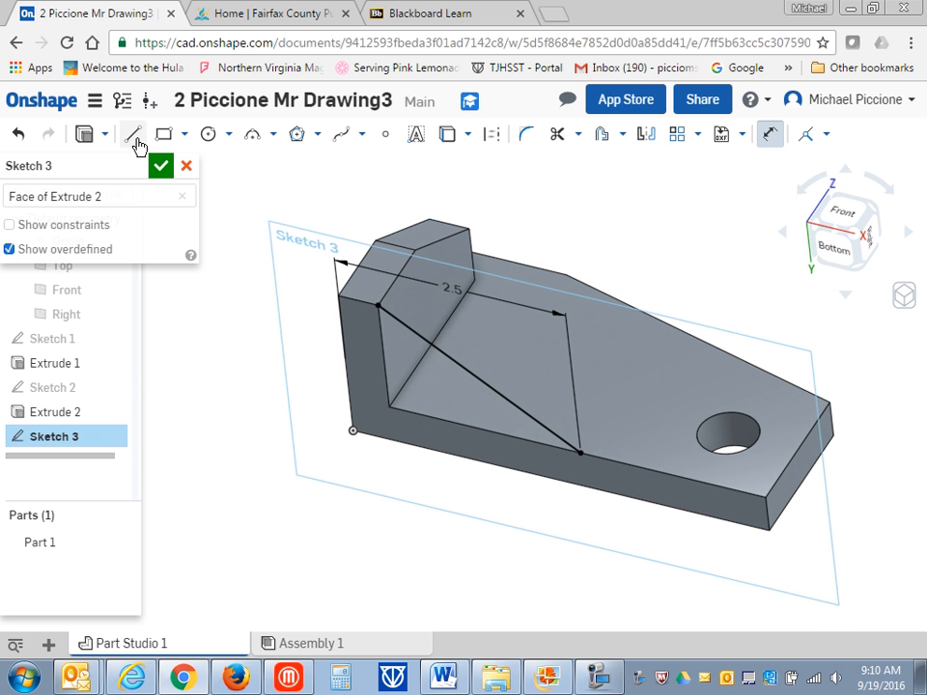
click(85, 136)
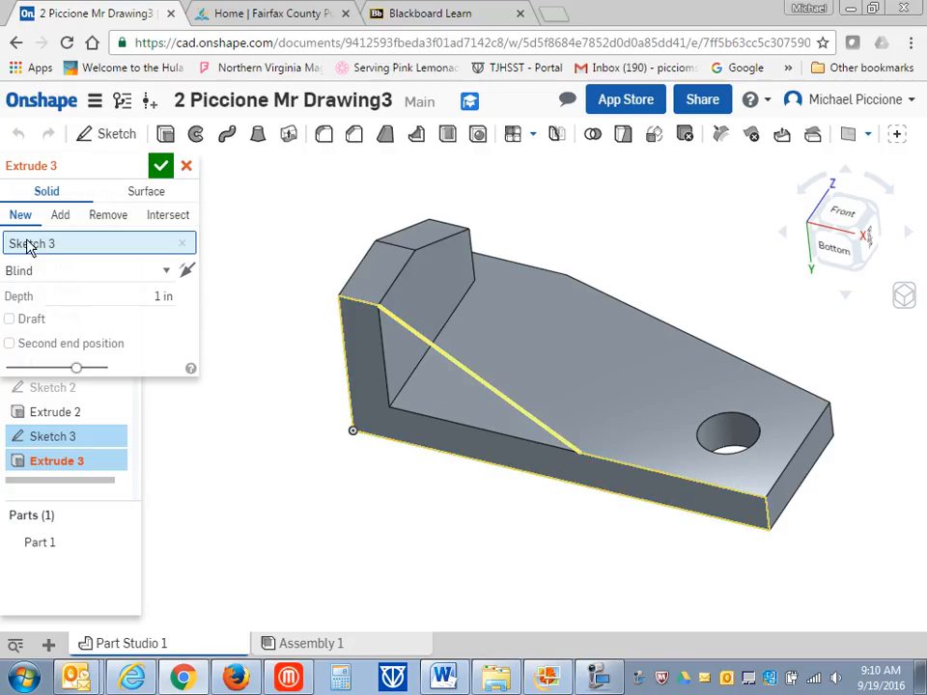
click(59, 216)
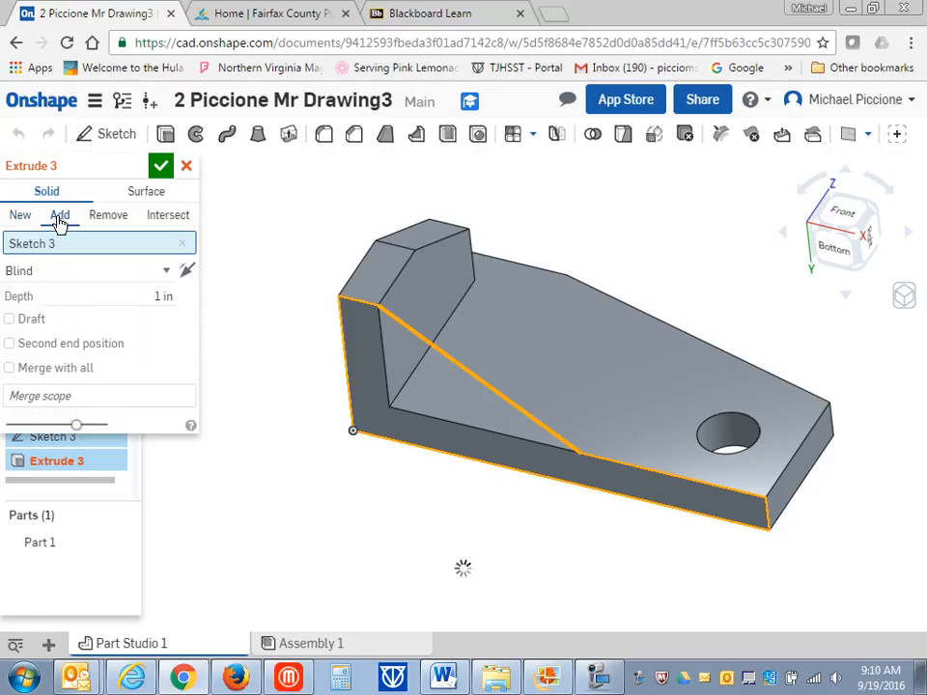
click(431, 396)
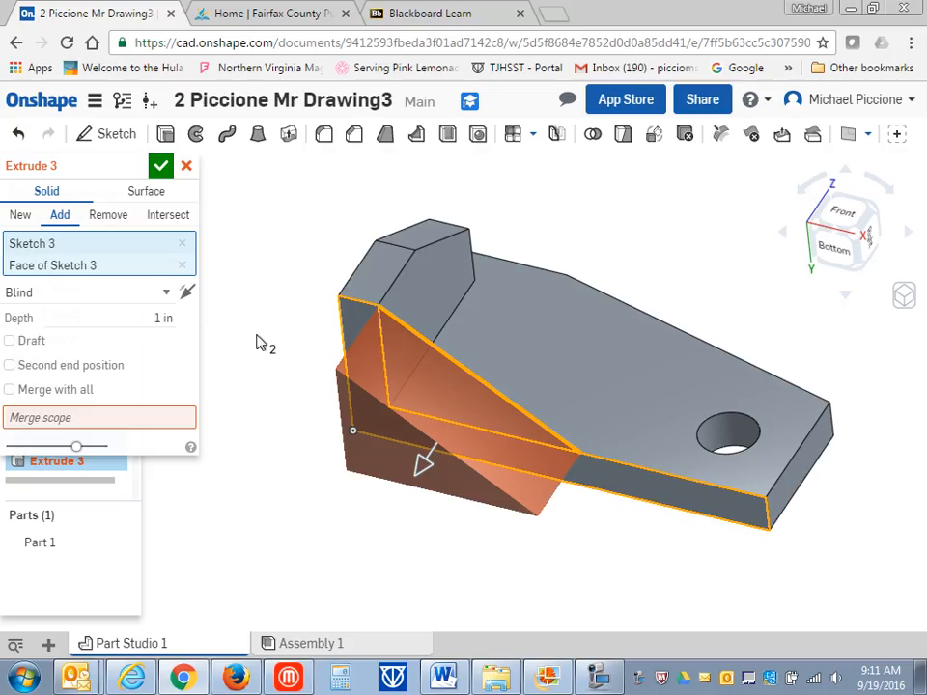
click(187, 293)
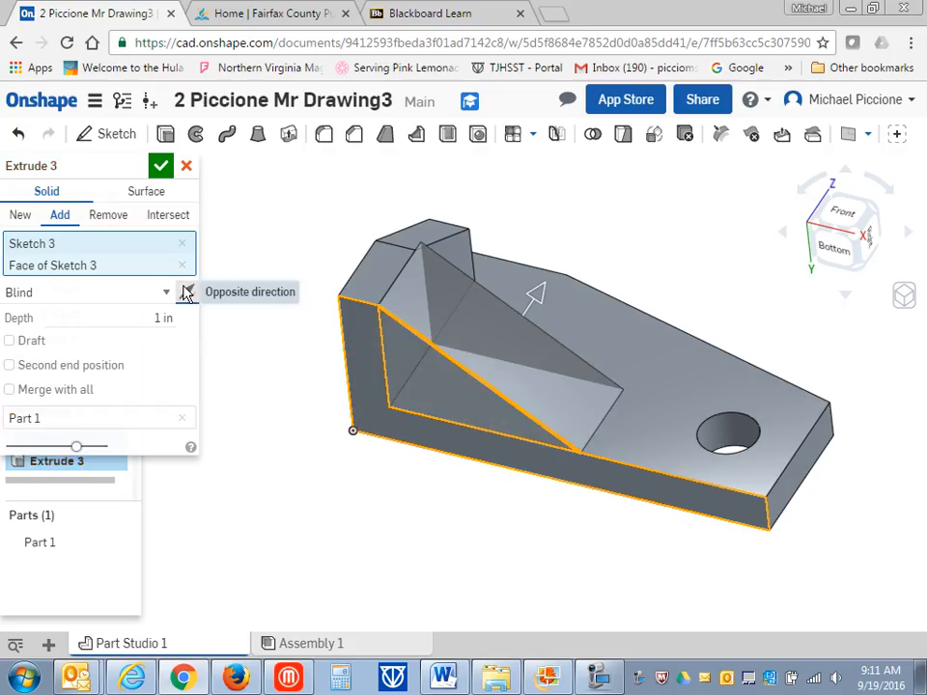
click(70, 318)
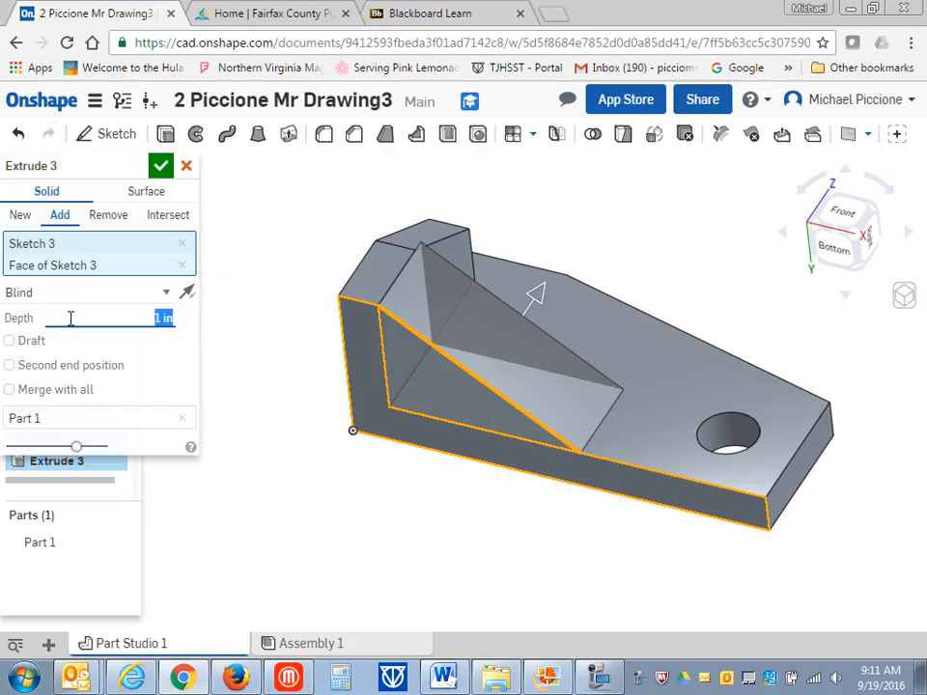
key(BackSpace)
key(Return)
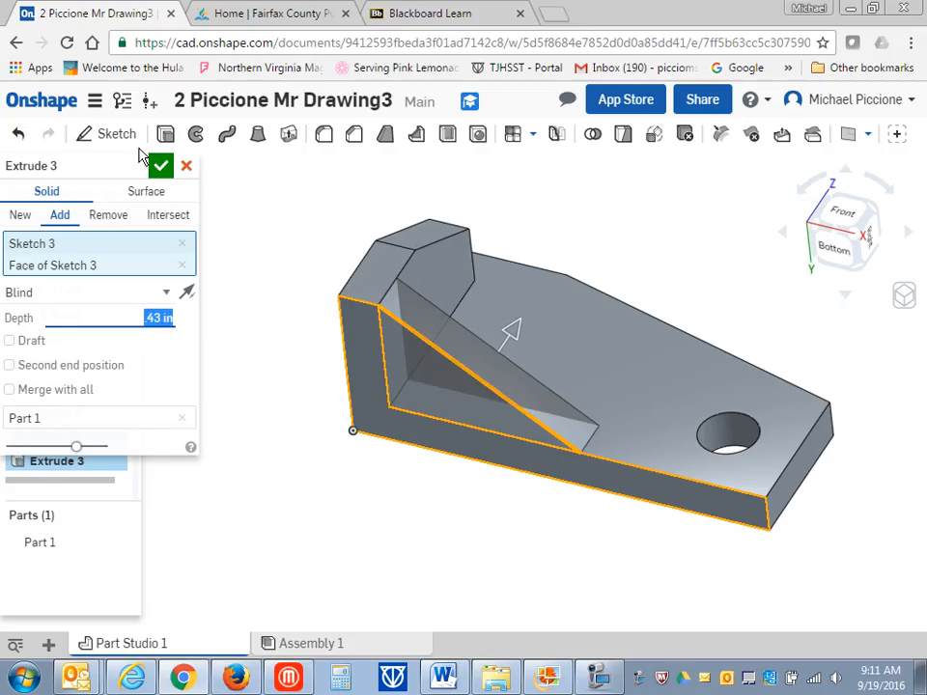
click(160, 166)
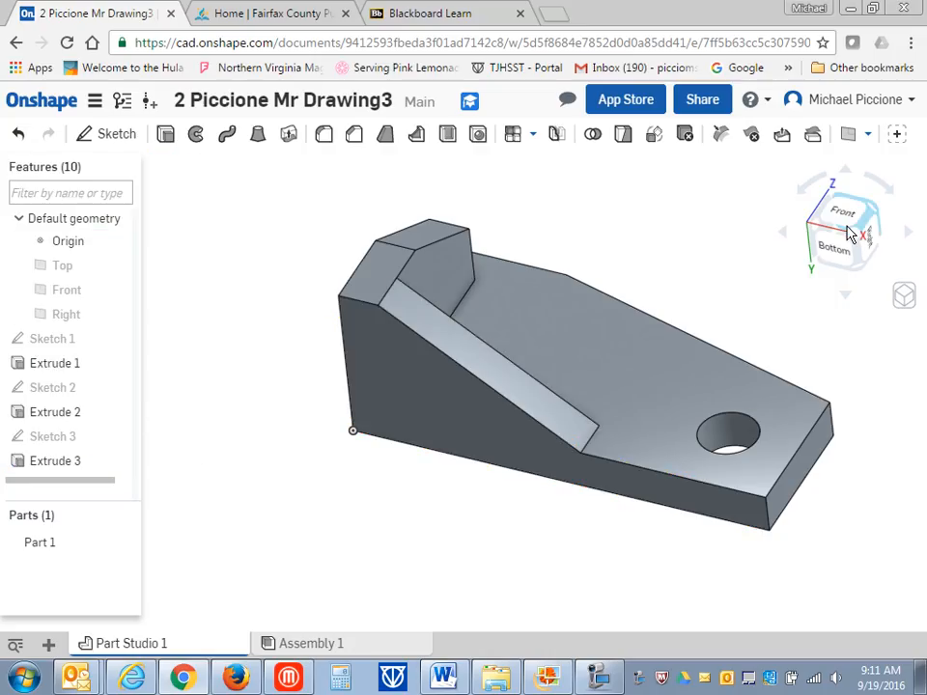
click(875, 212)
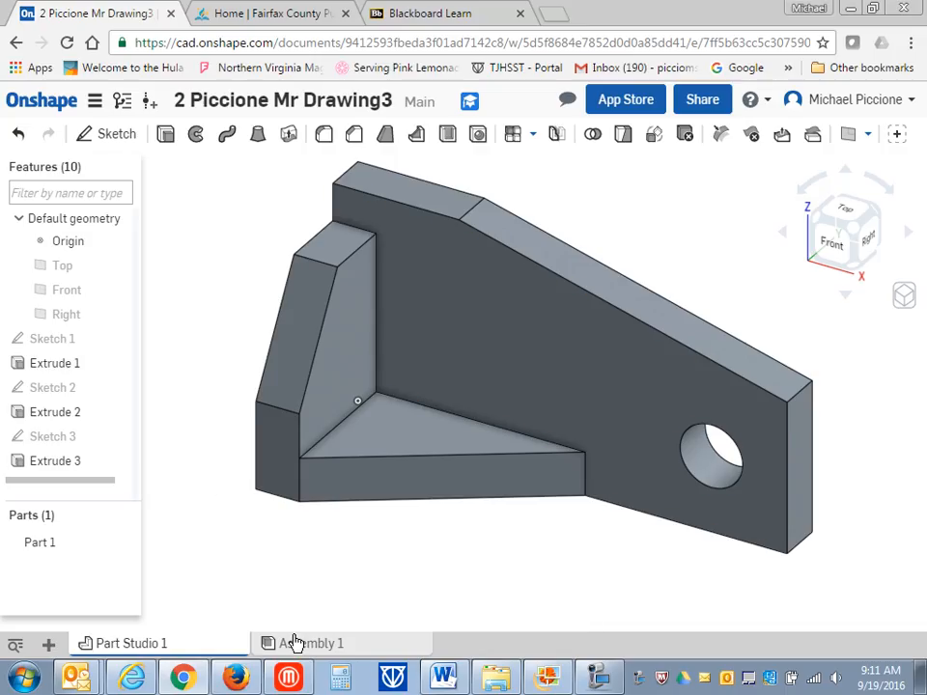
right_click(638, 679)
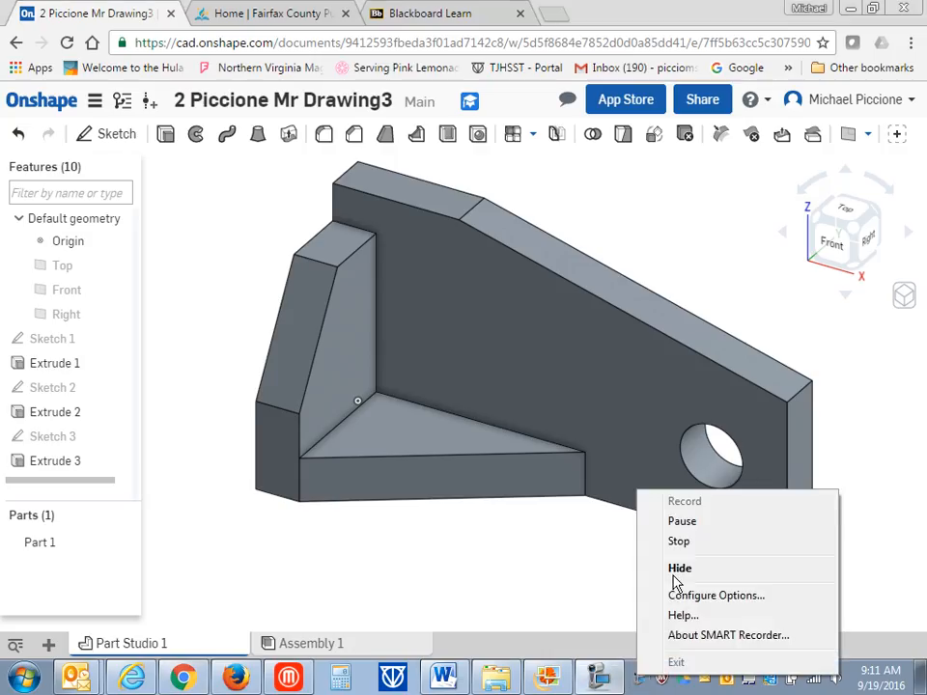